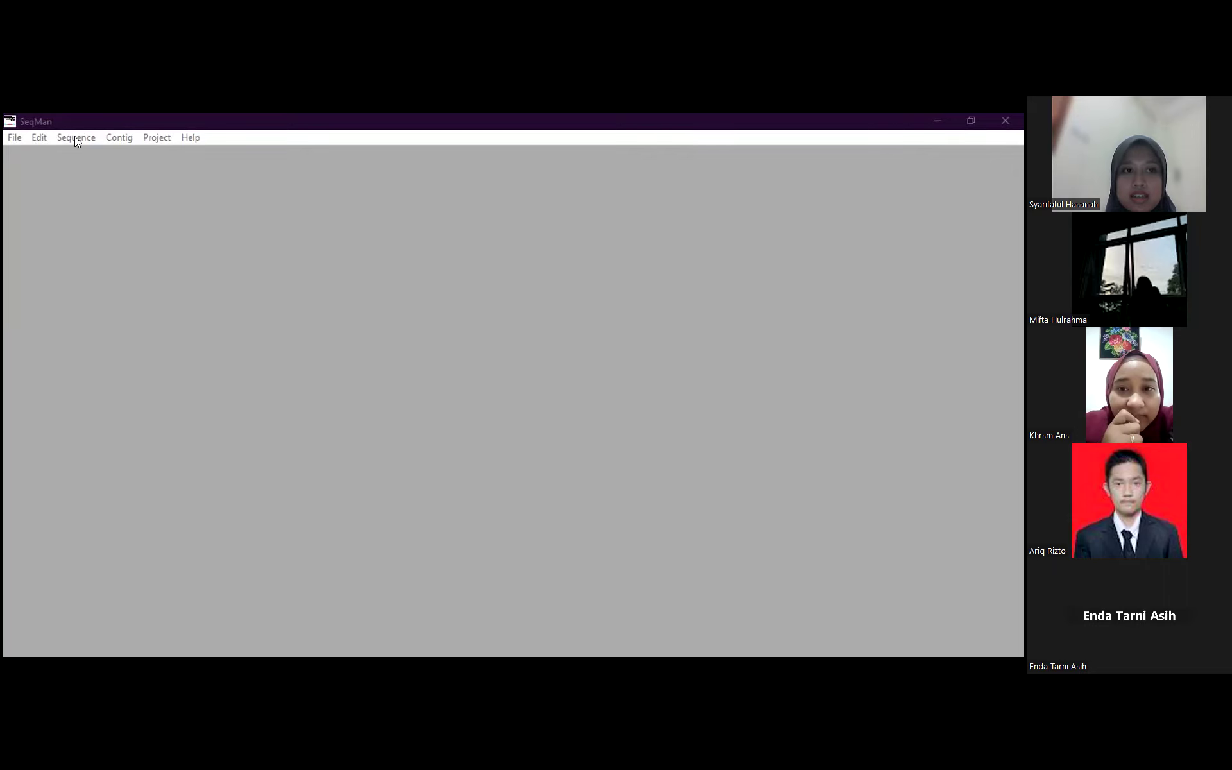
# - Start adding one sequence file and filter the file list to ABI files wo extension
pyautogui.click(75, 136)
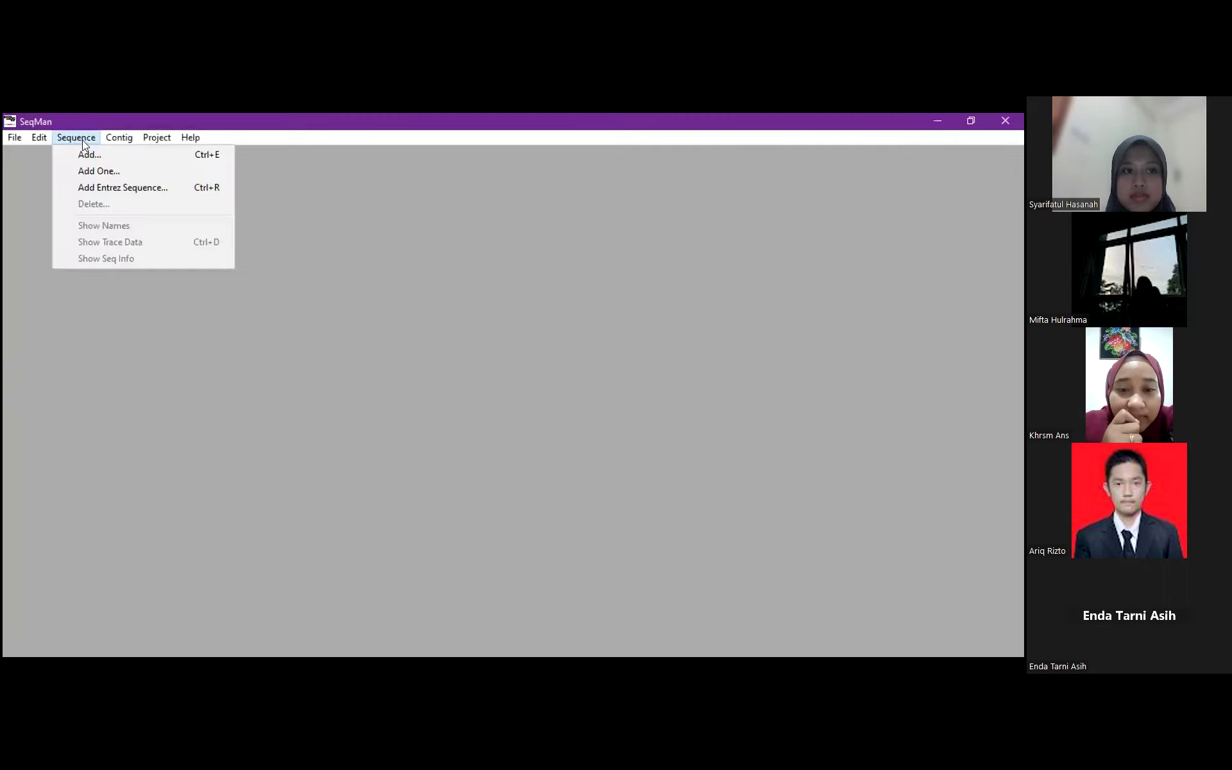
pyautogui.click(104, 171)
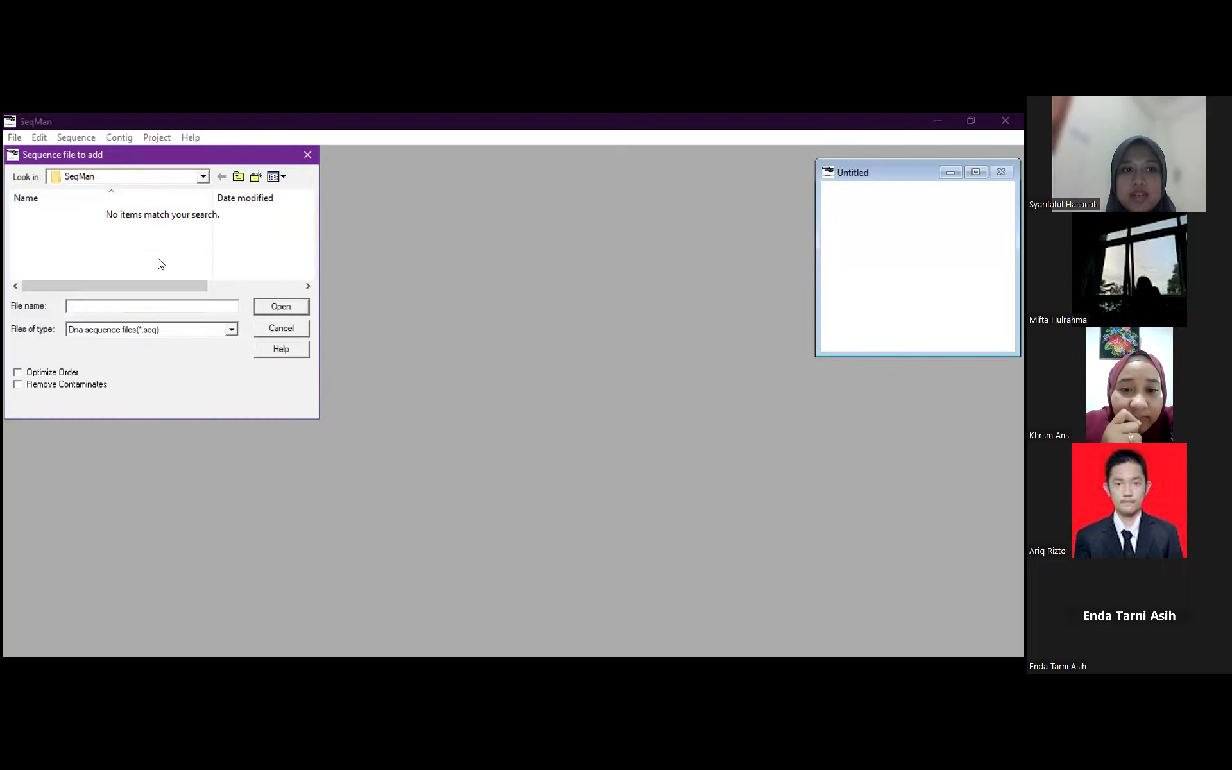
pyautogui.click(226, 330)
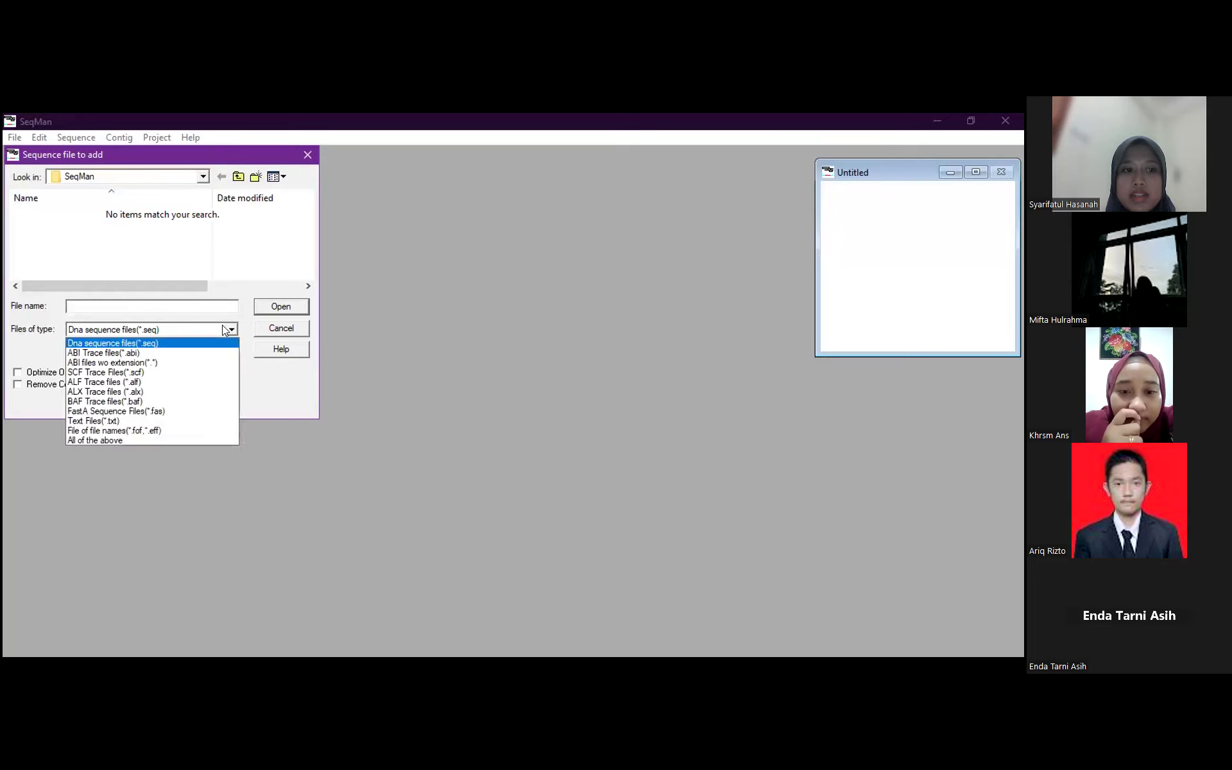
pyautogui.click(131, 360)
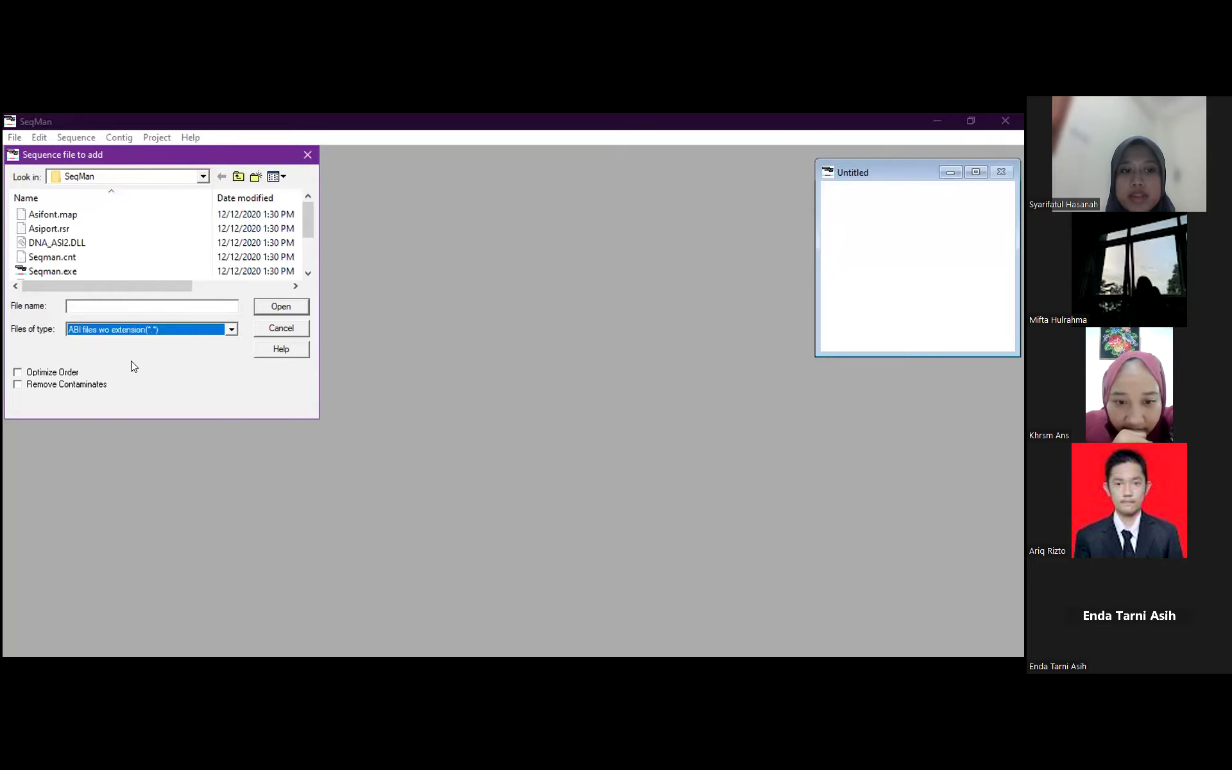
# - Add the forward read 1st_BASE_4818798_HMM2_HM_F.ab1 from the Data 6 folder inside PRAK Bioinformatika contig sequencing on Local Disk (C:)
pyautogui.click(204, 176)
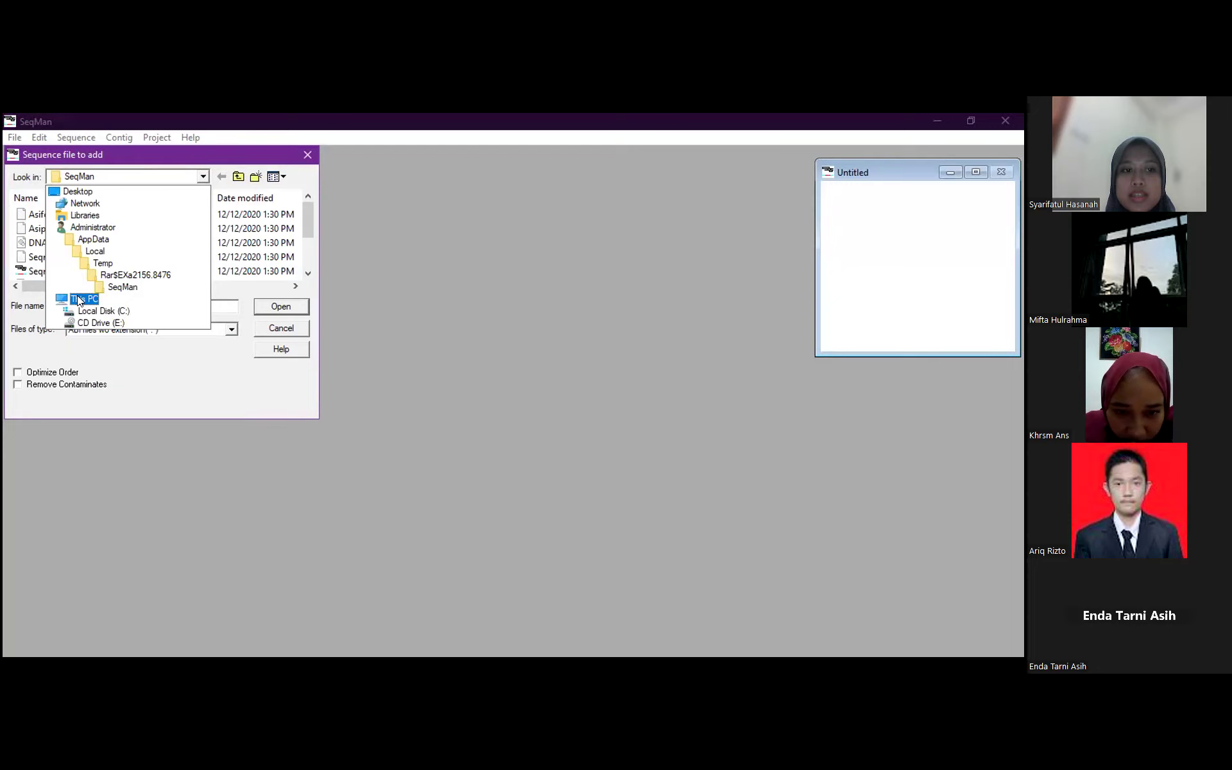
pyautogui.click(79, 299)
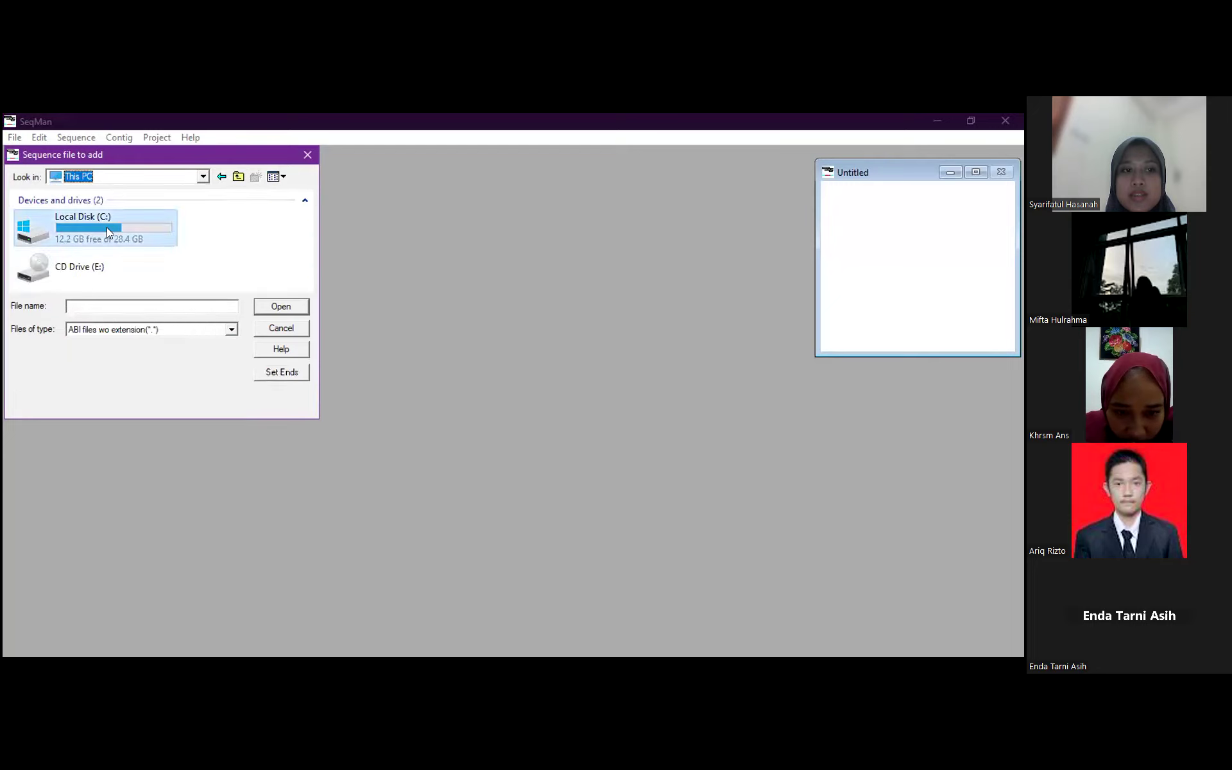
pyautogui.doubleClick(106, 227)
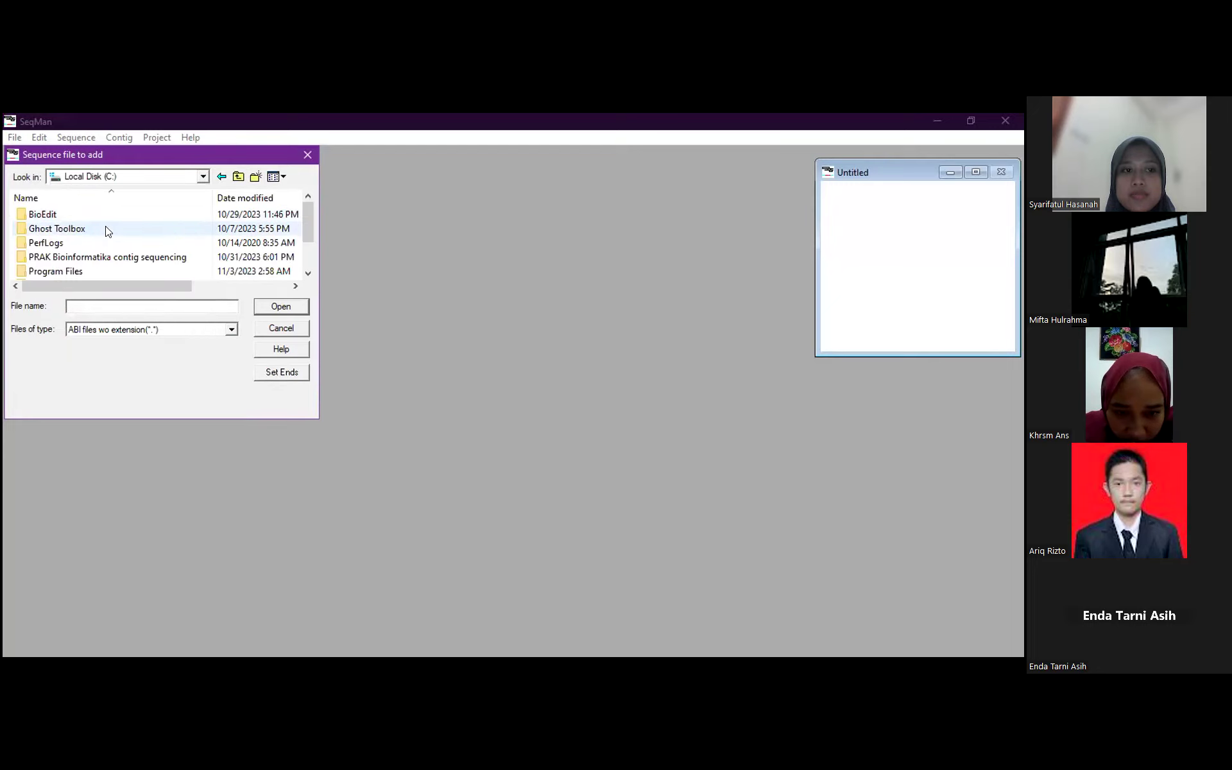
pyautogui.doubleClick(125, 257)
pyautogui.click(54, 214)
pyautogui.doubleClick(54, 213)
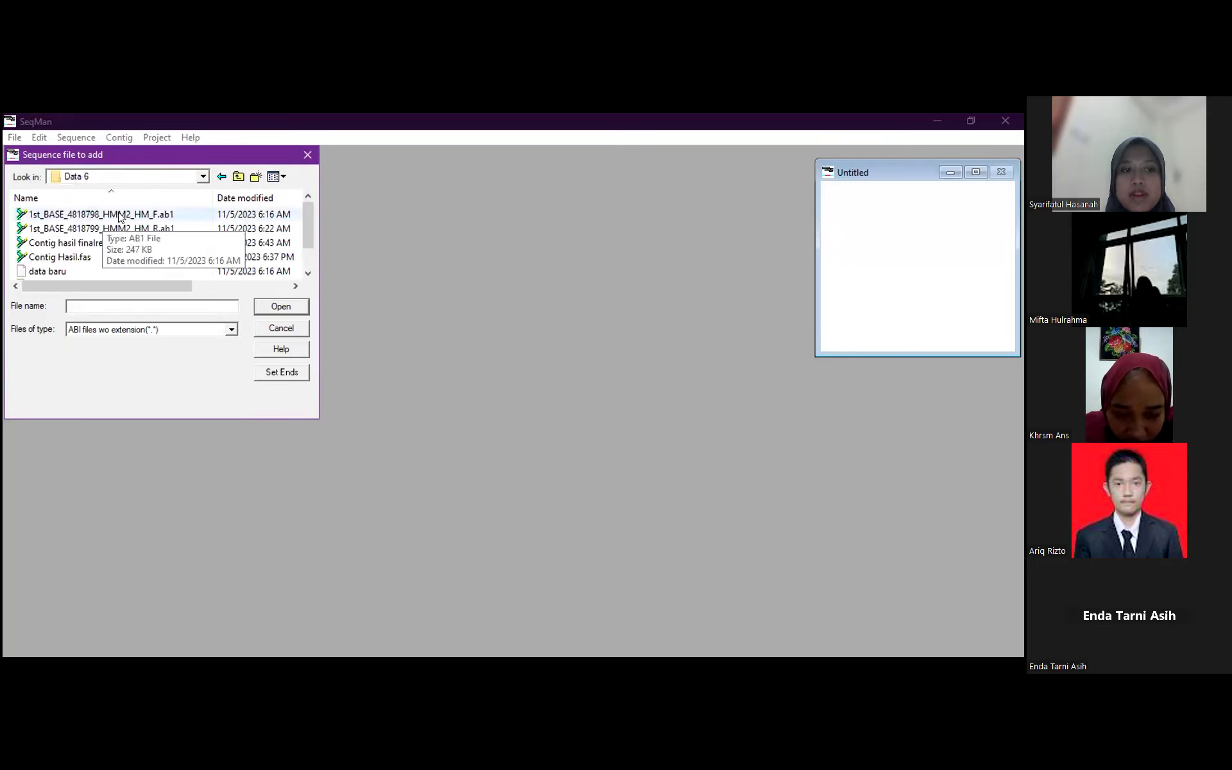
pyautogui.click(119, 217)
pyautogui.click(274, 306)
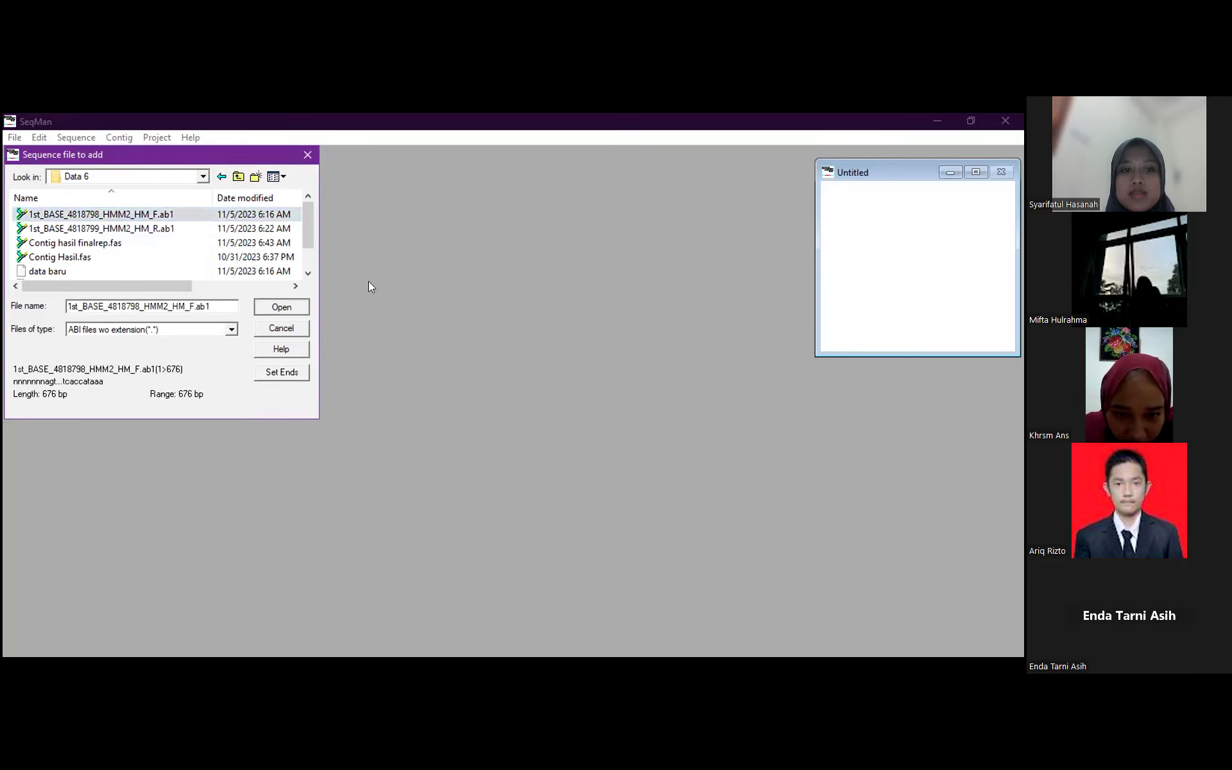
# - Add the reverse read 1st_BASE_4818799_HMM2_HM_R.ab1 from the Data 6 folder, using the ABI files wo extension file type
pyautogui.click(76, 137)
pyautogui.click(92, 168)
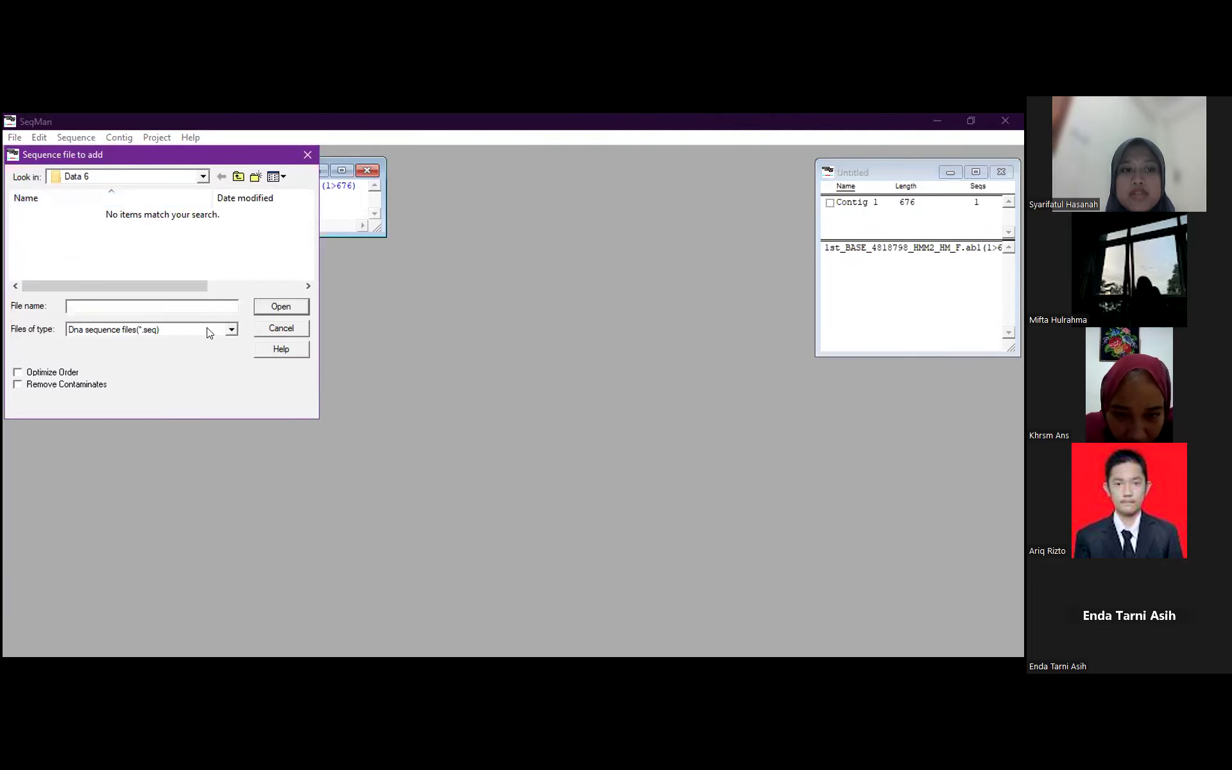
pyautogui.click(128, 329)
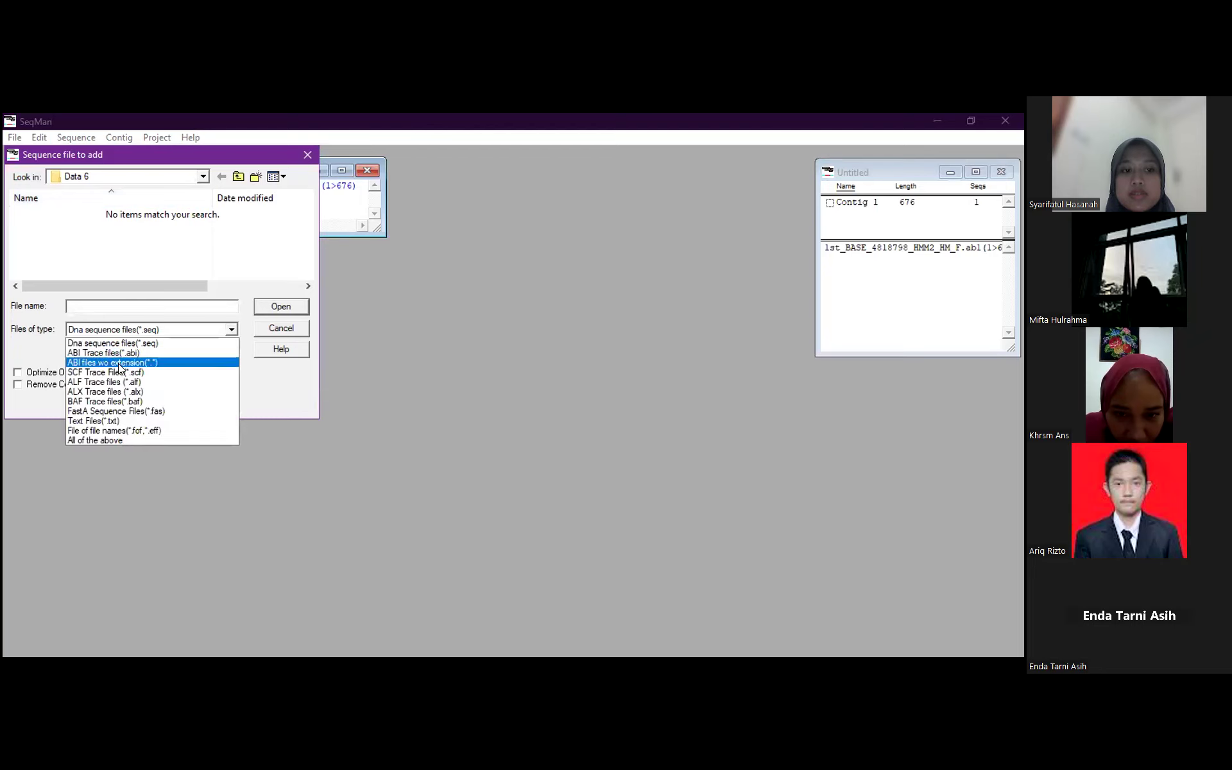
pyautogui.click(120, 367)
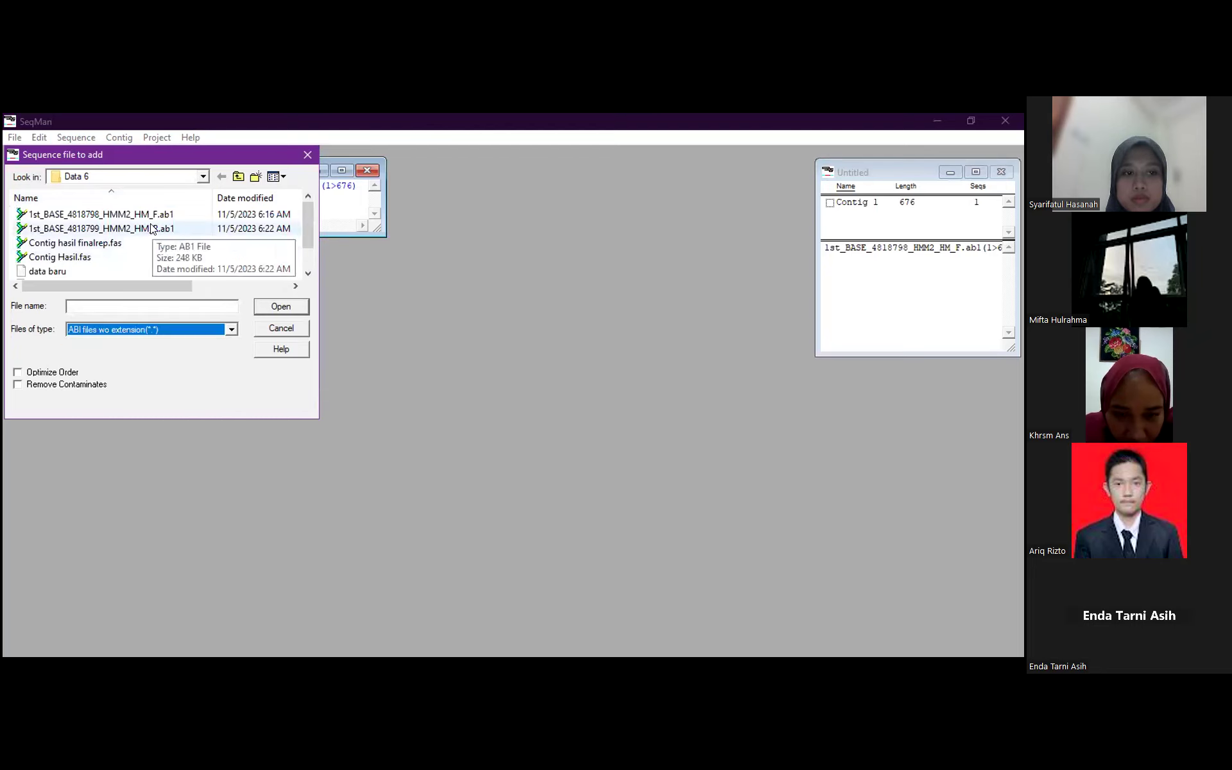
pyautogui.click(152, 229)
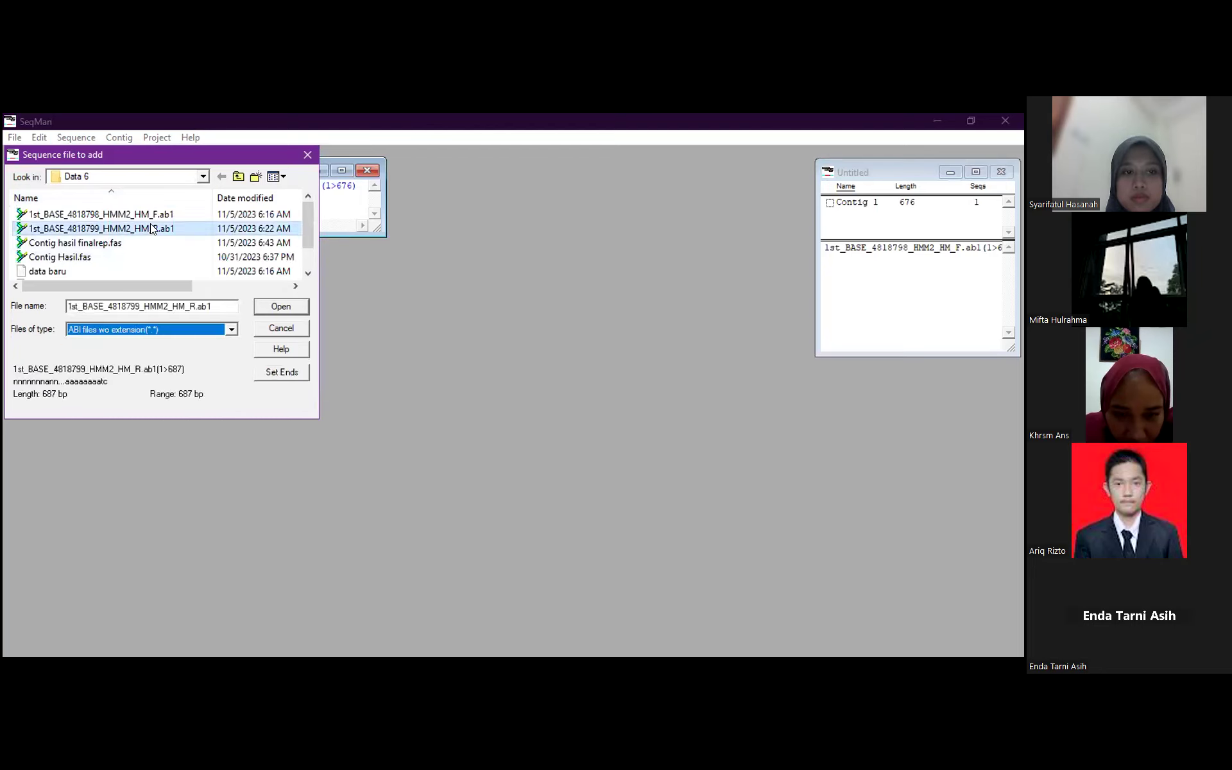
pyautogui.click(276, 307)
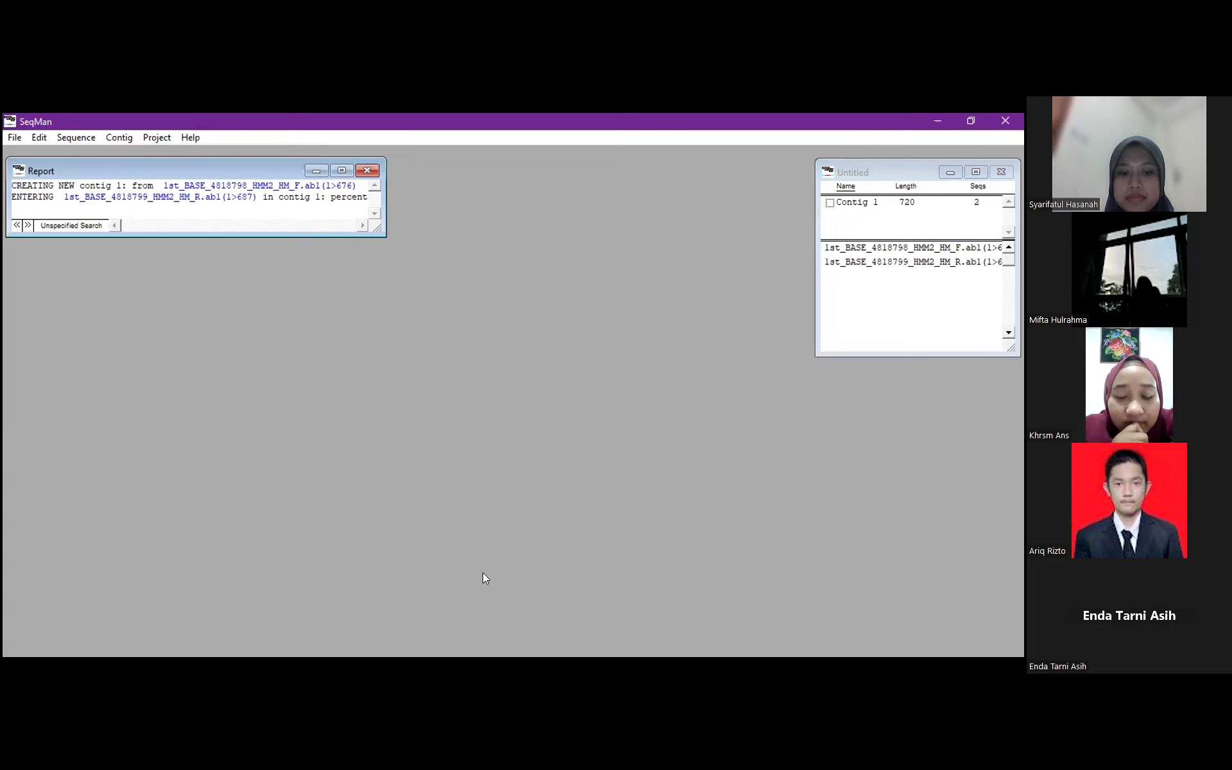
# - Open the alignment of Contig 1 and maximize its window
pyautogui.click(854, 204)
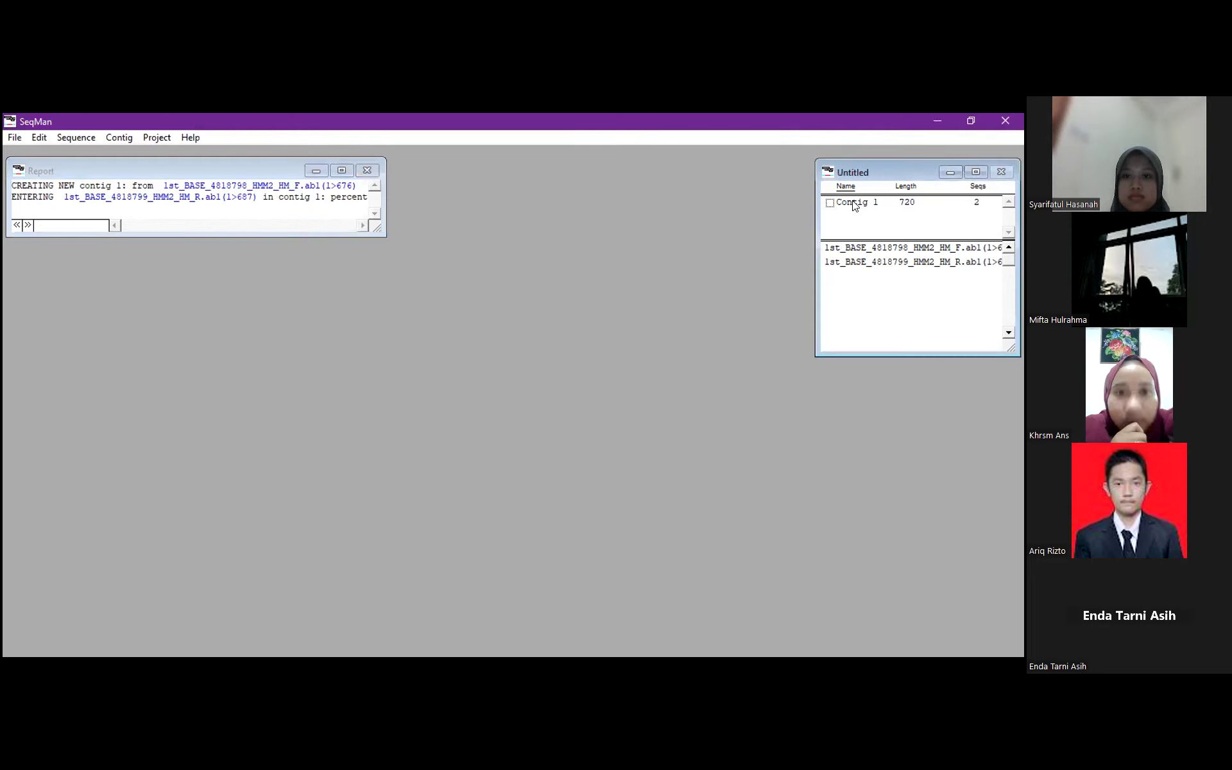
pyautogui.doubleClick(853, 204)
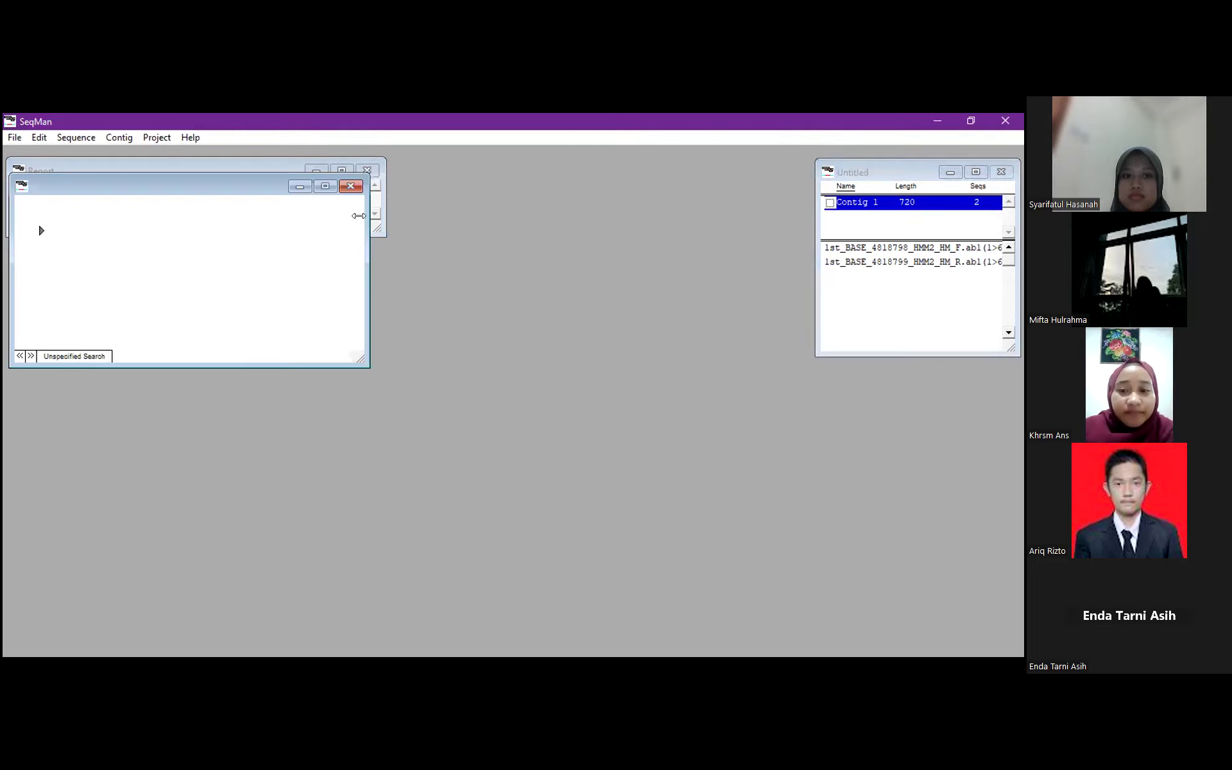
pyautogui.click(326, 186)
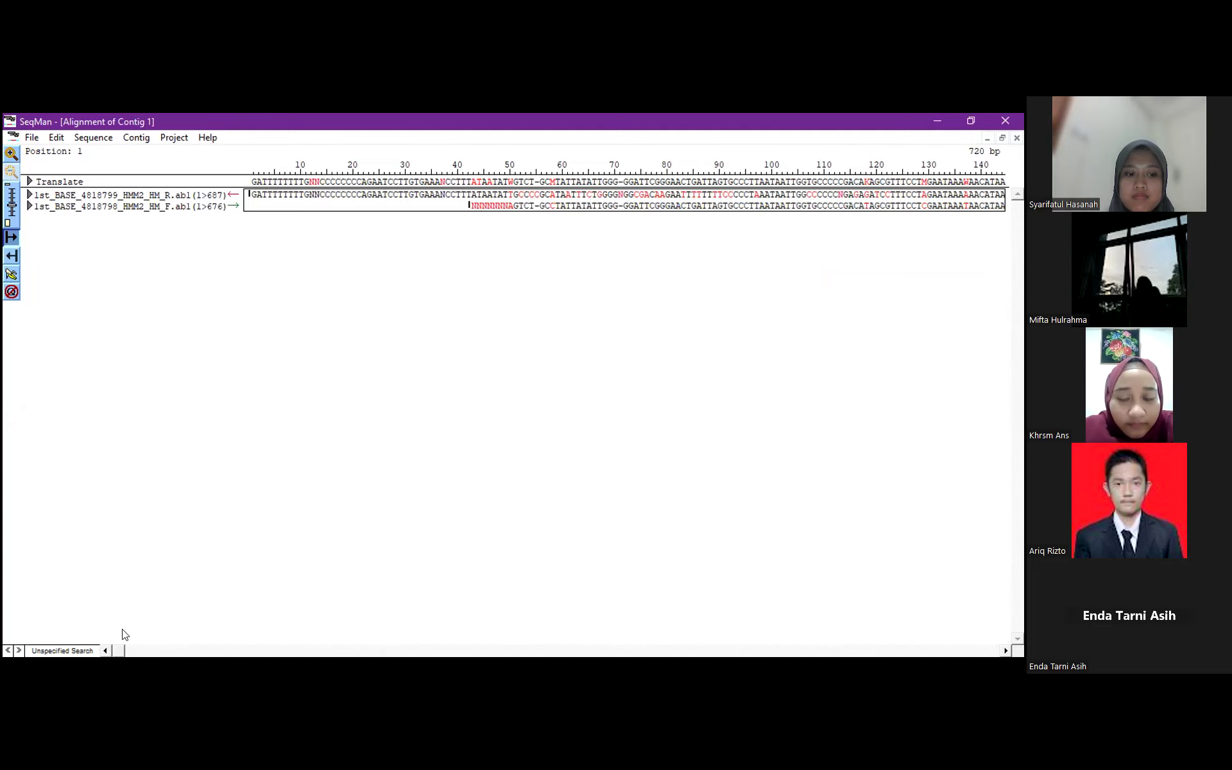
# - Examine the aligned forward and reverse reads along Contig 1 for mismatched bases
pyautogui.click(175, 651)
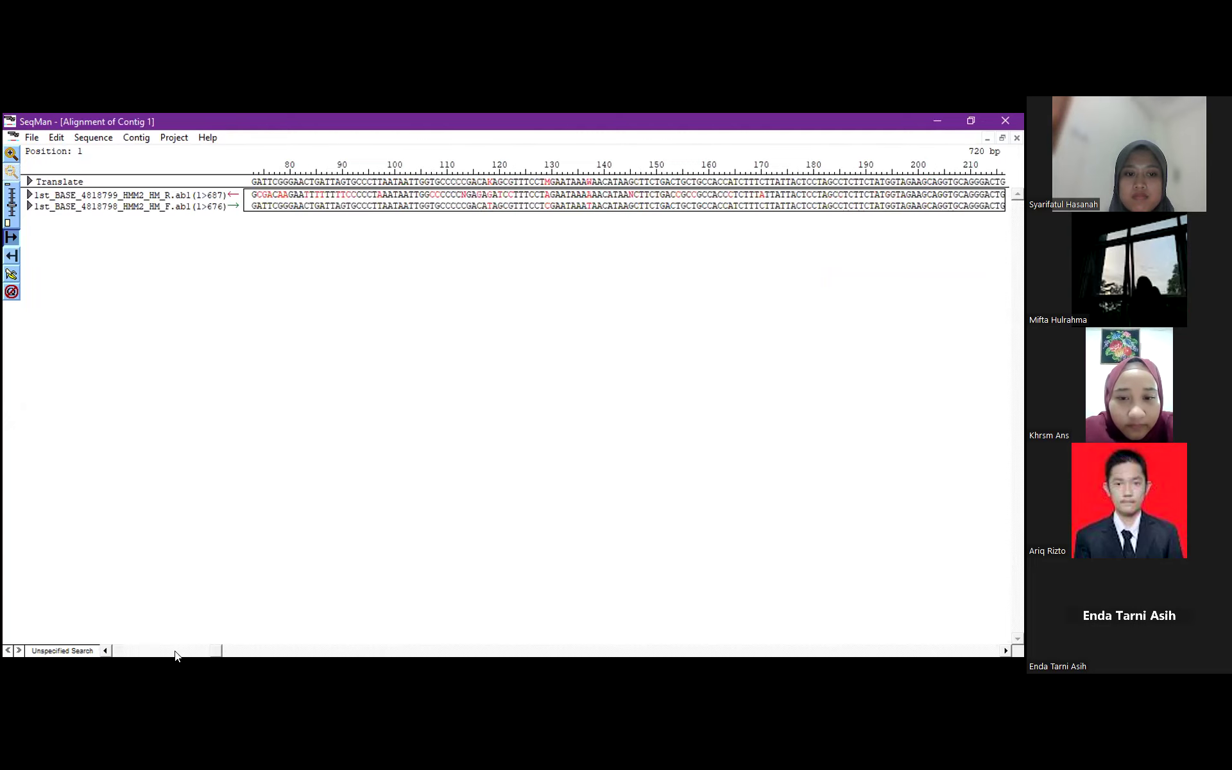
pyautogui.click(281, 650)
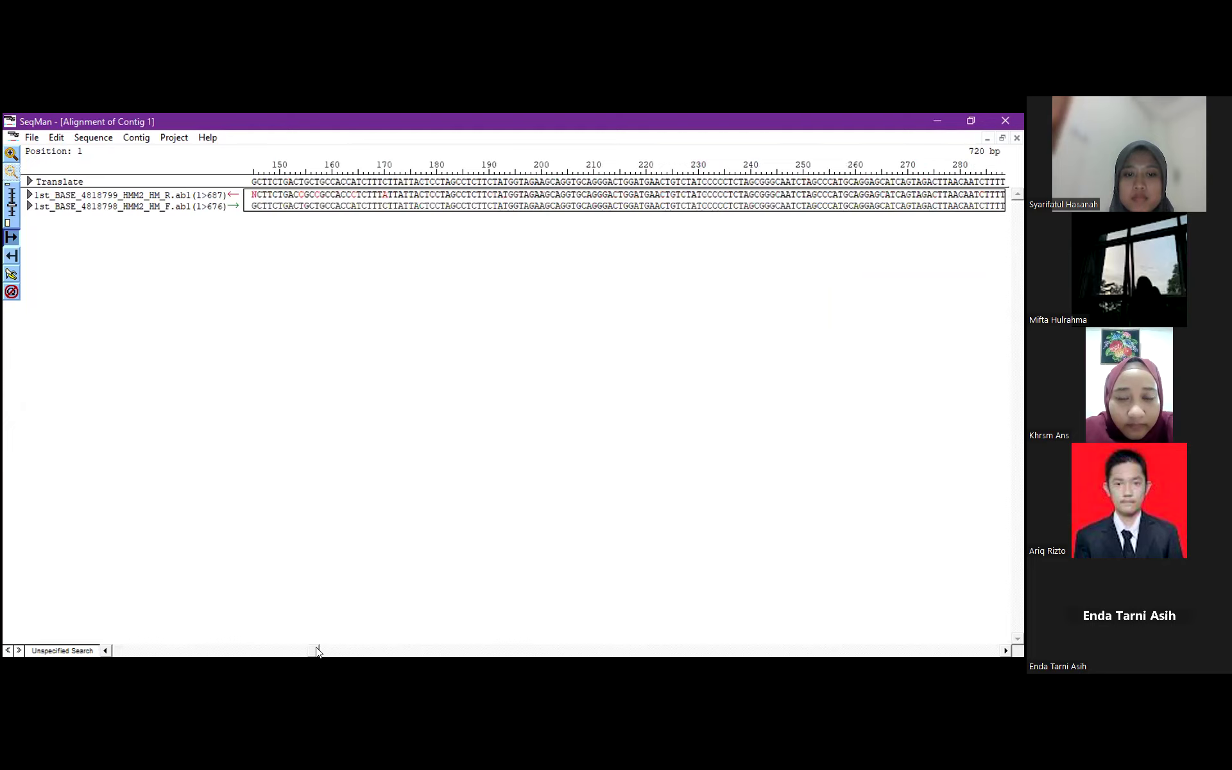
pyautogui.click(1002, 652)
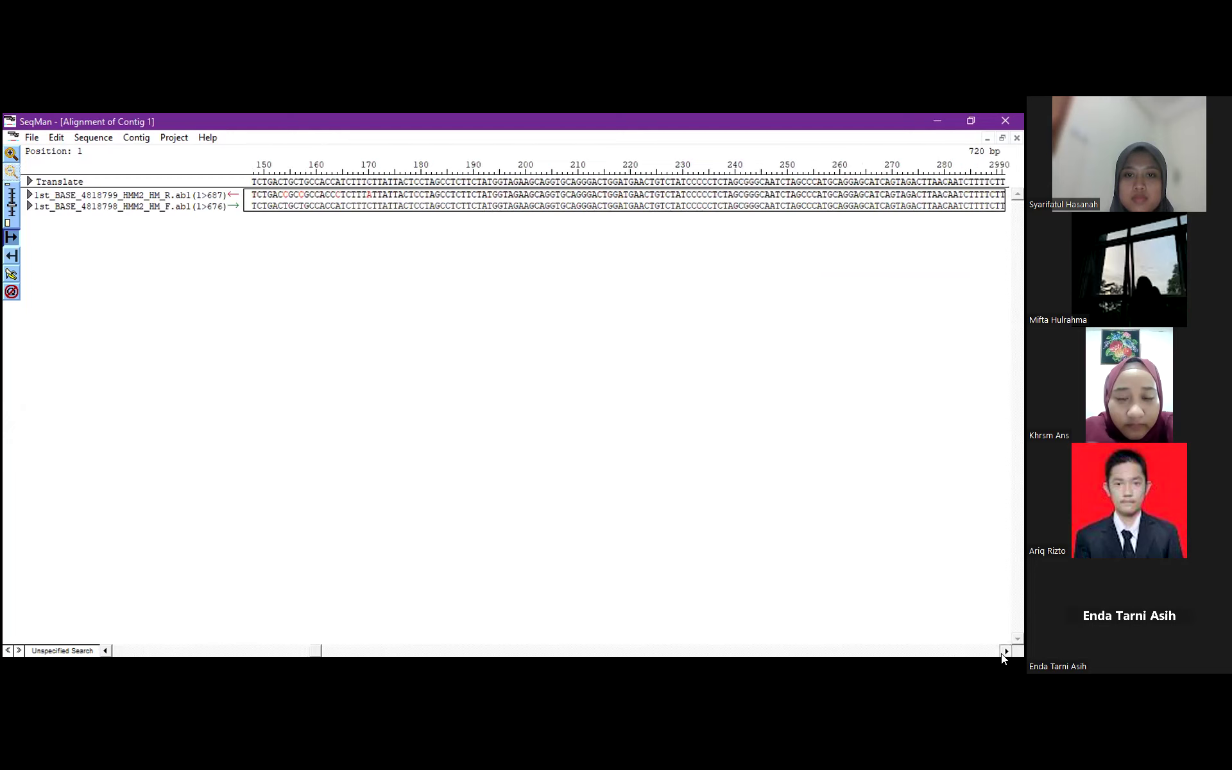
pyautogui.click(1003, 652)
pyautogui.click(1003, 652)
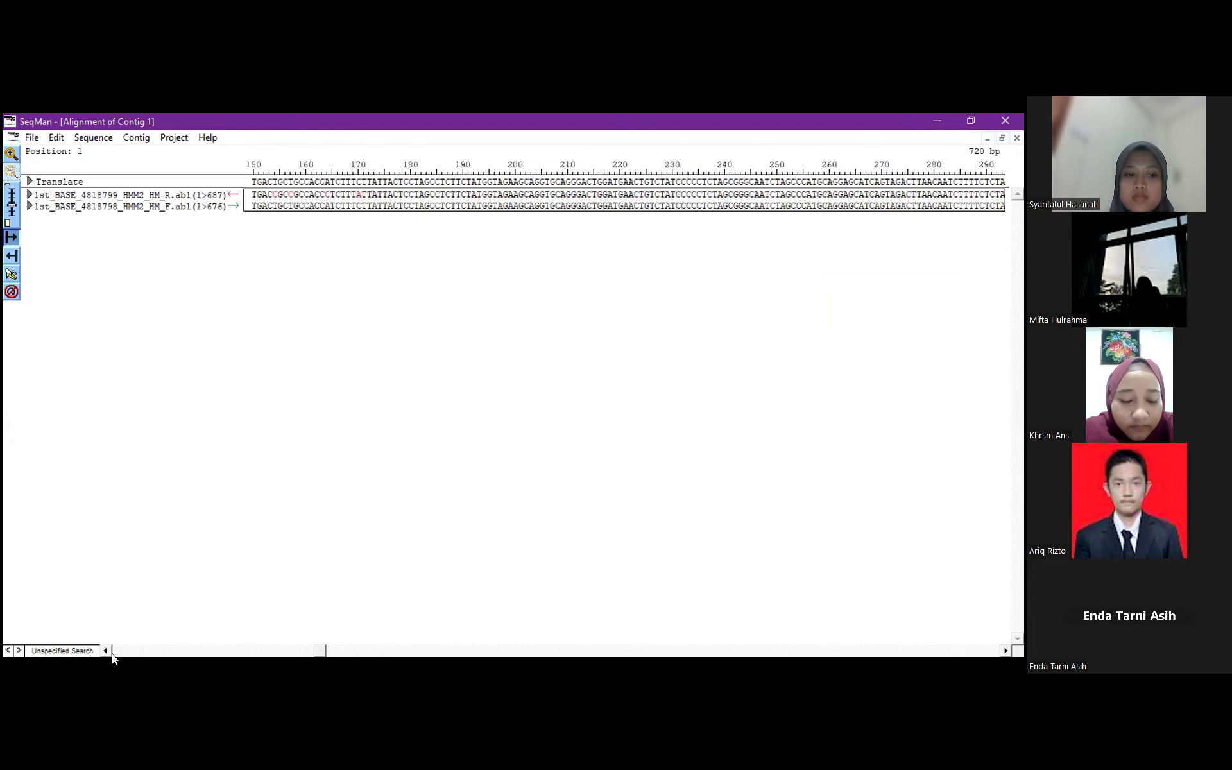
pyautogui.click(106, 651)
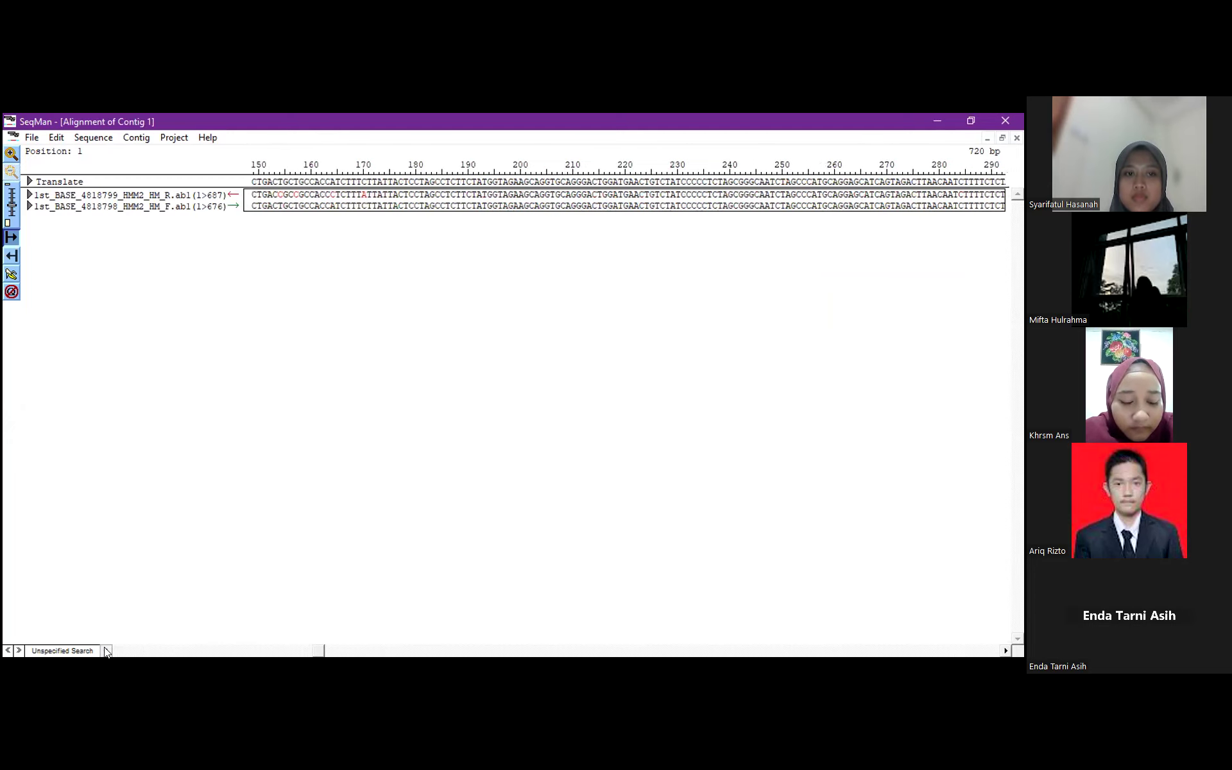
pyautogui.click(106, 651)
pyautogui.click(106, 651)
pyautogui.click(124, 651)
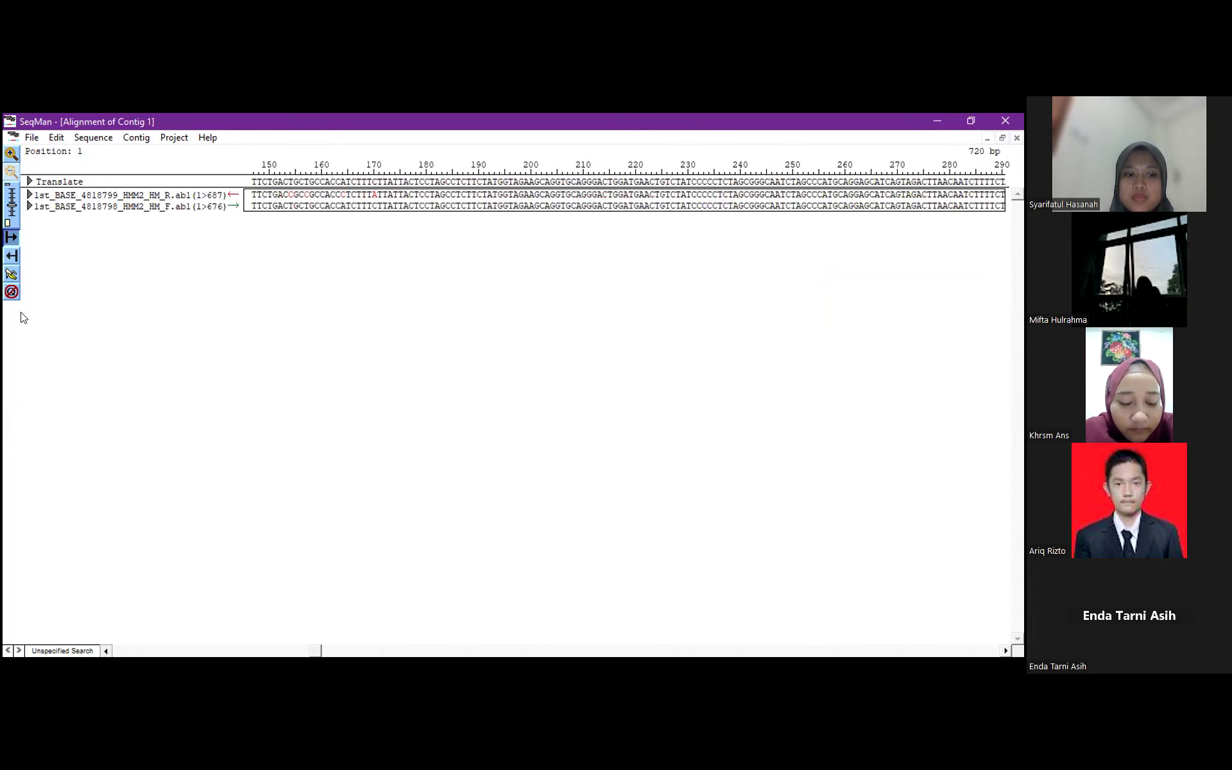
# - Run a conflict search on the consensus to select the first conflict
pyautogui.click(57, 137)
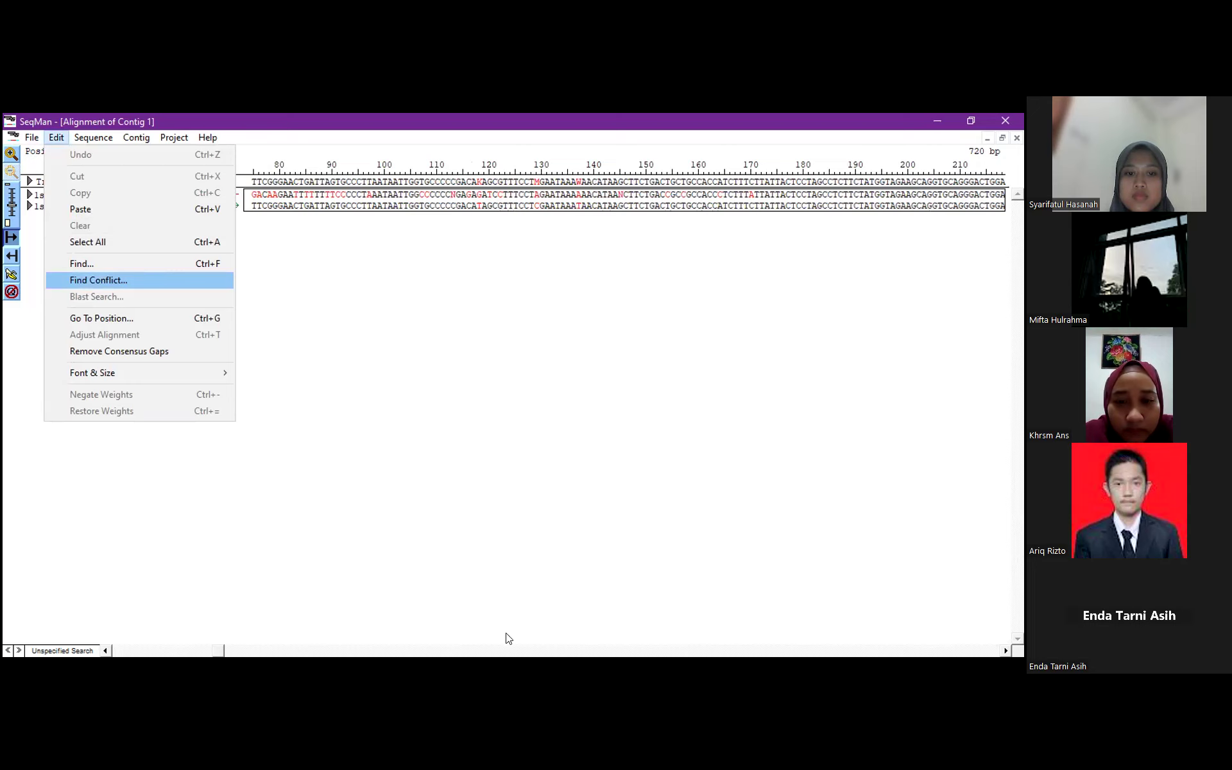
pyautogui.press('Return')
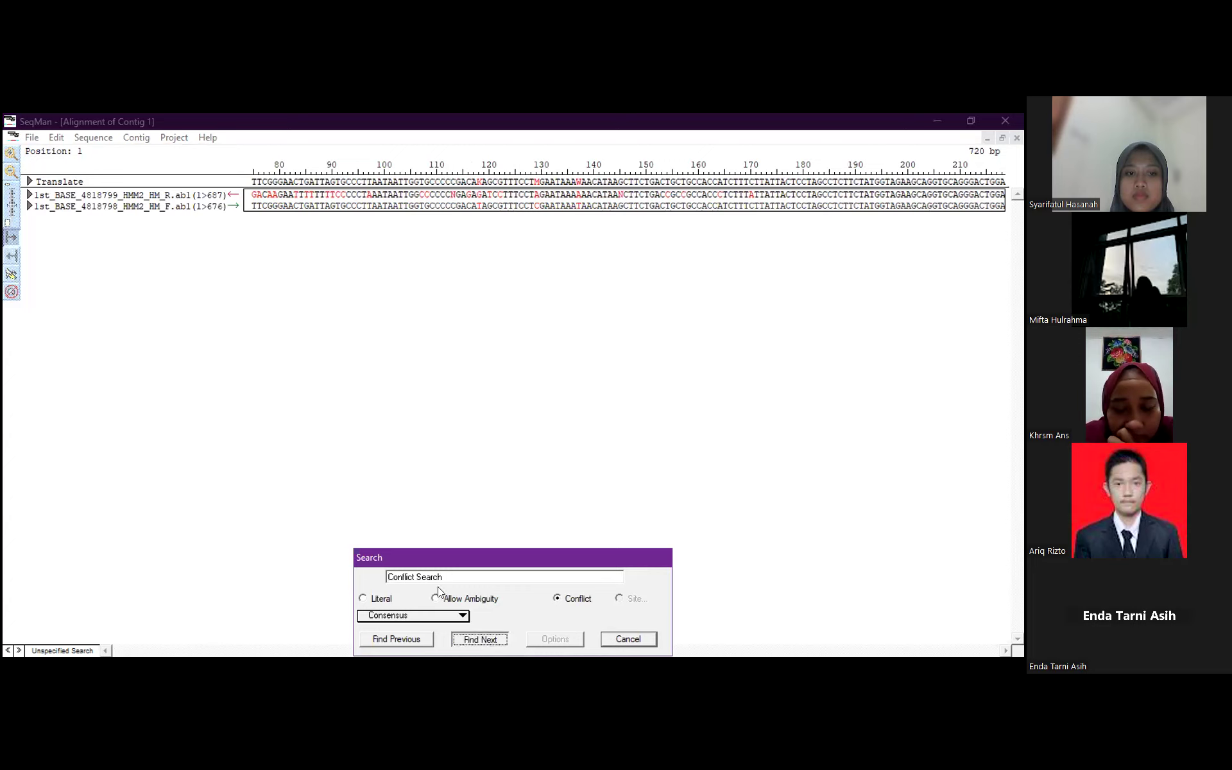
pyautogui.press('Return')
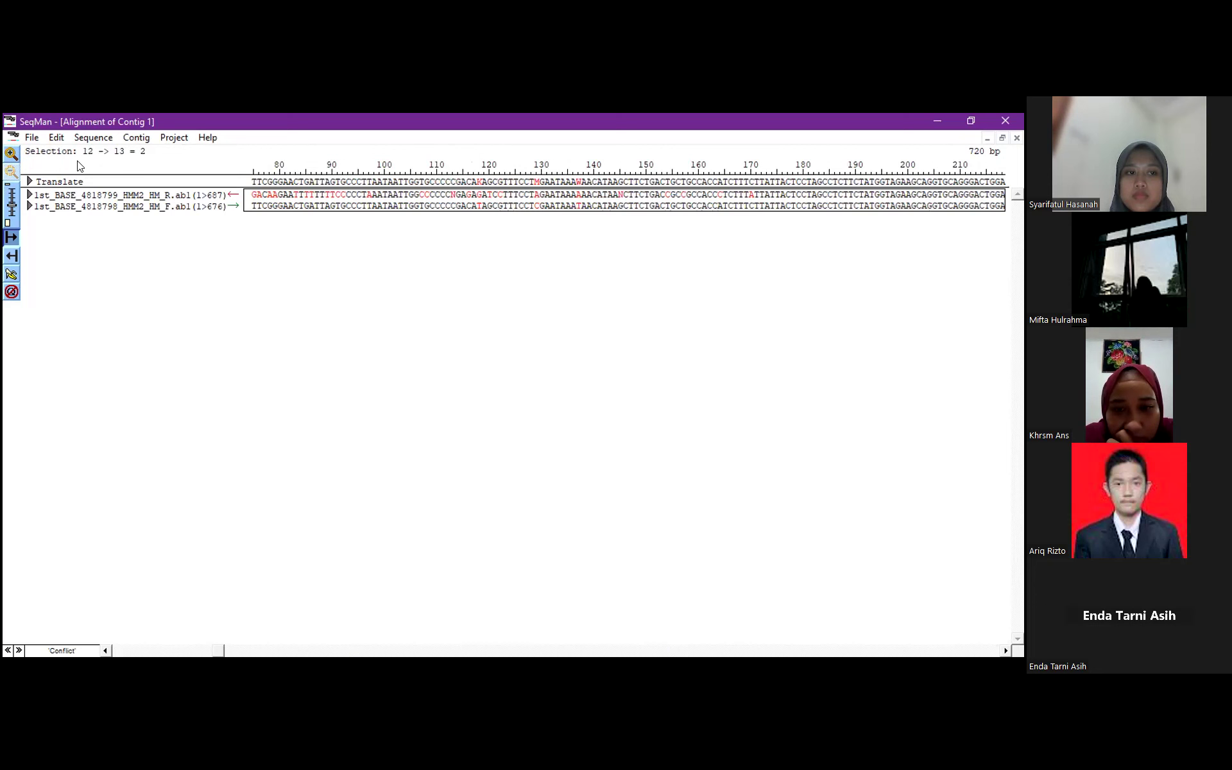
# - Show the chromatogram traces of both the reverse and forward reads at the start of the alignment
pyautogui.click(30, 194)
pyautogui.click(28, 251)
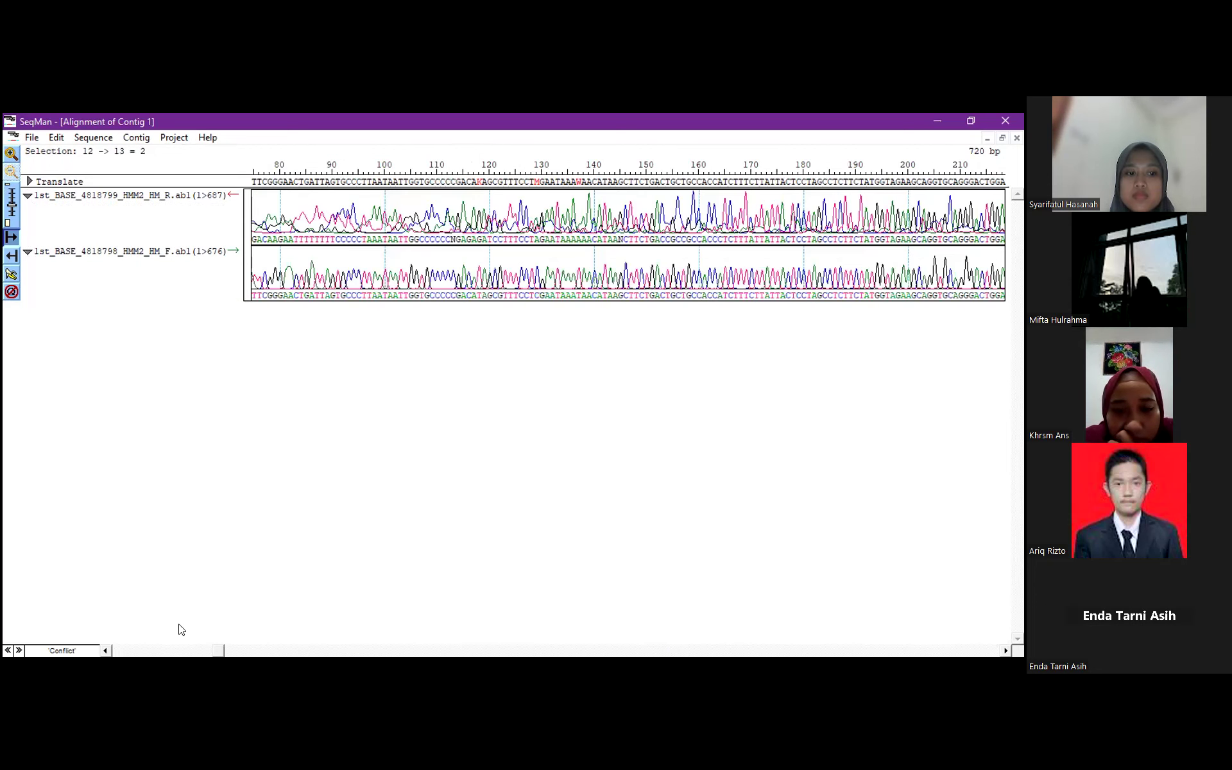
pyautogui.click(147, 651)
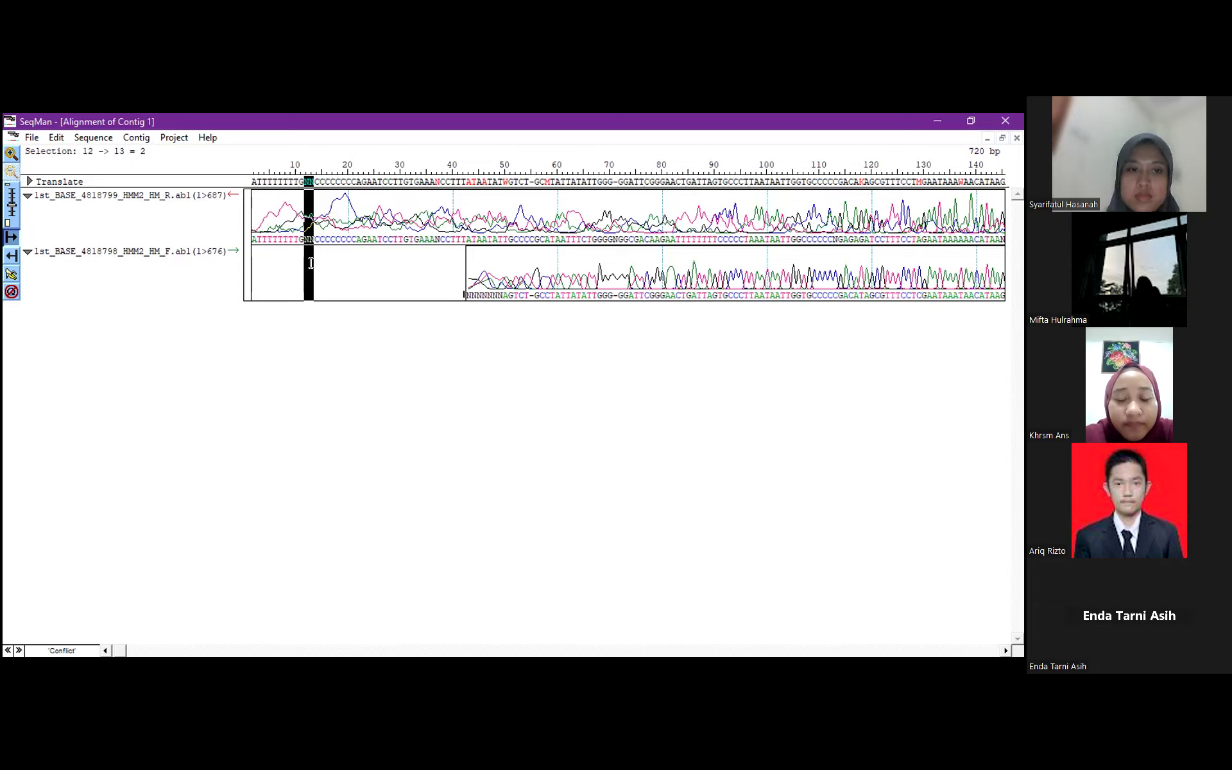
# - Examine the trace peaks of both reads along the beginning of the contig, past the selected conflict
pyautogui.click(1004, 651)
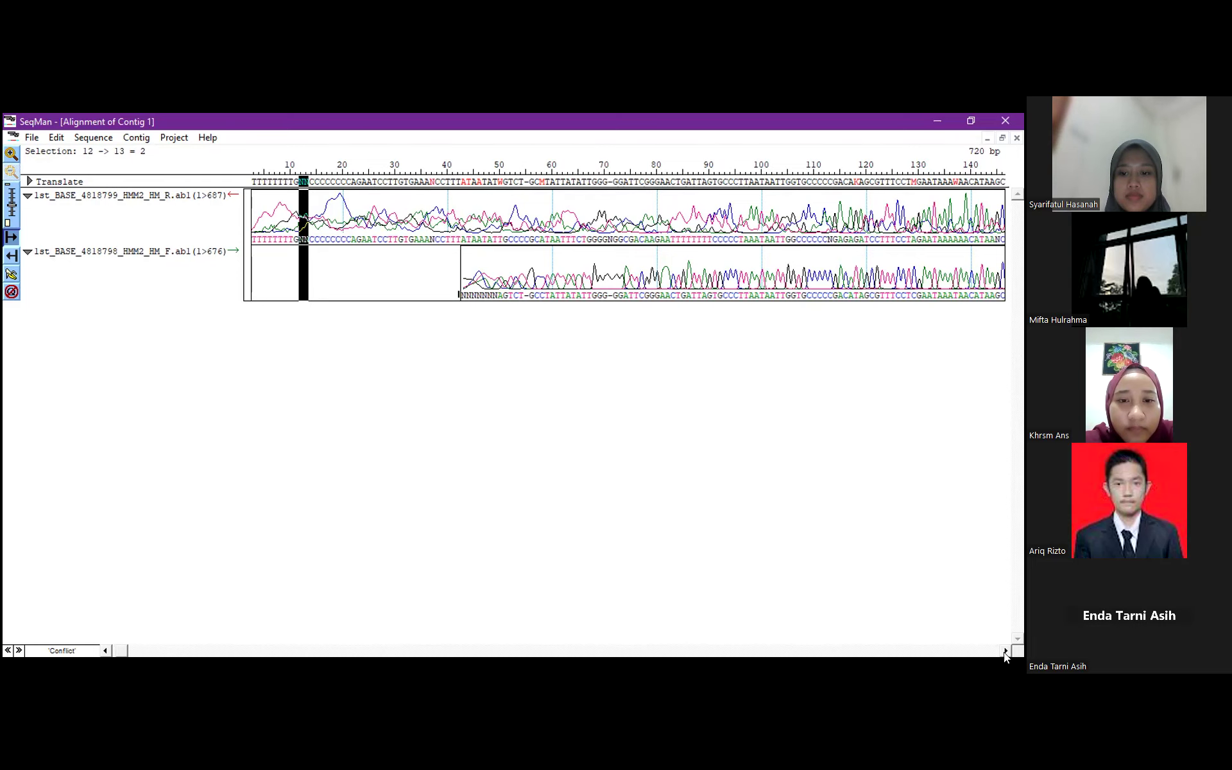
pyautogui.click(1005, 652)
pyautogui.click(1005, 652)
pyautogui.click(1005, 652)
pyautogui.click(1005, 652)
pyautogui.click(1005, 652)
pyautogui.click(1005, 652)
pyautogui.click(1005, 652)
pyautogui.click(1005, 652)
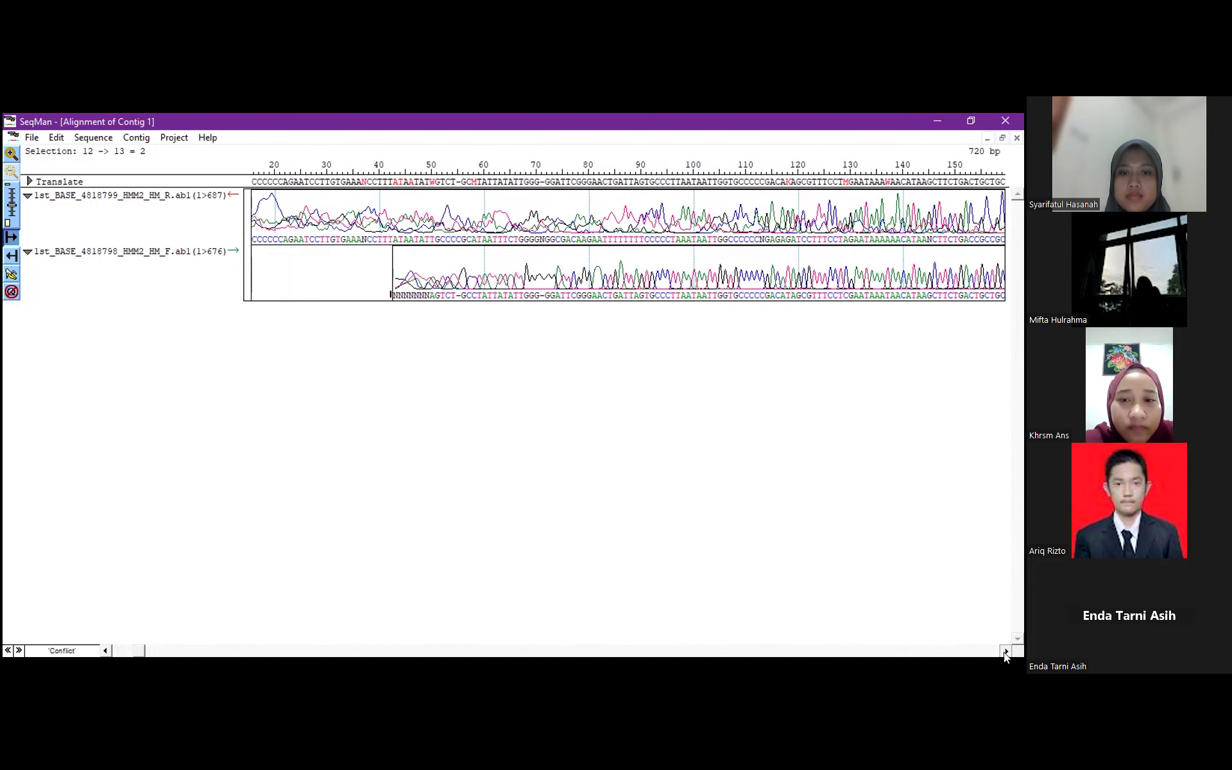
pyautogui.click(1005, 652)
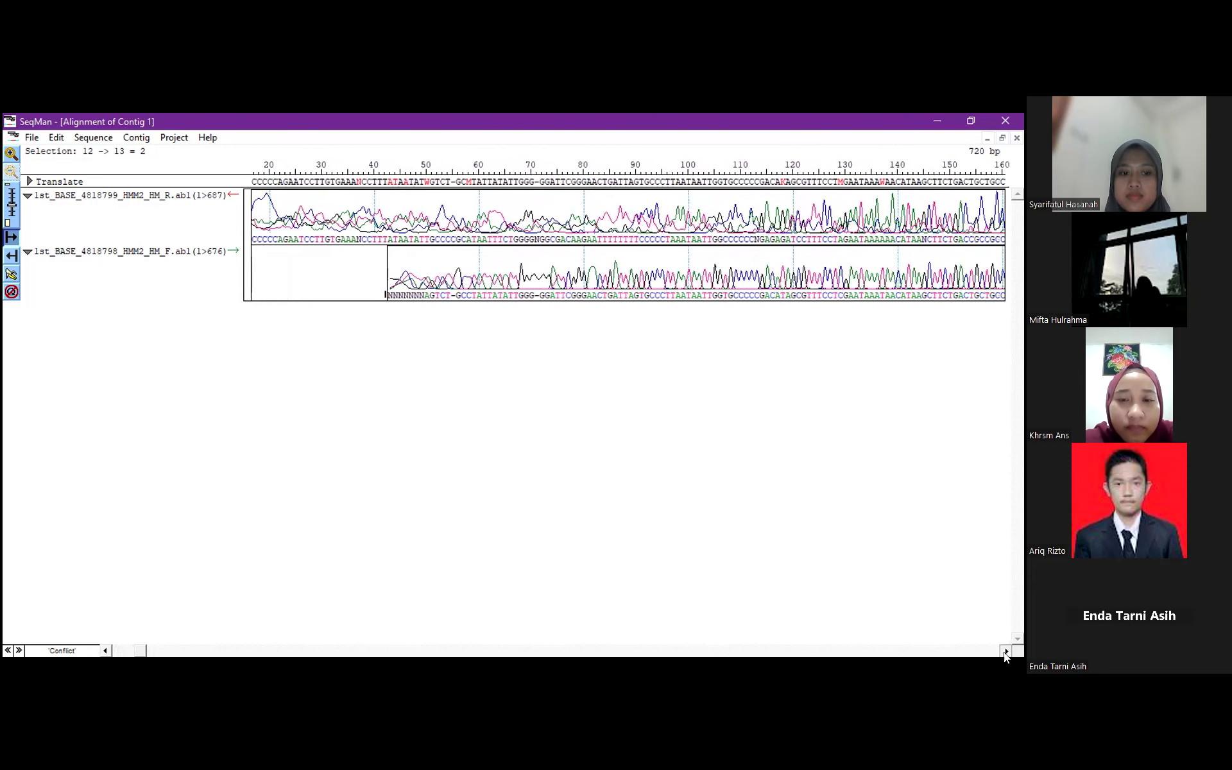
# - Delete the selected conflicting bases at positions 12 to 13 of the contig
pyautogui.click(106, 651)
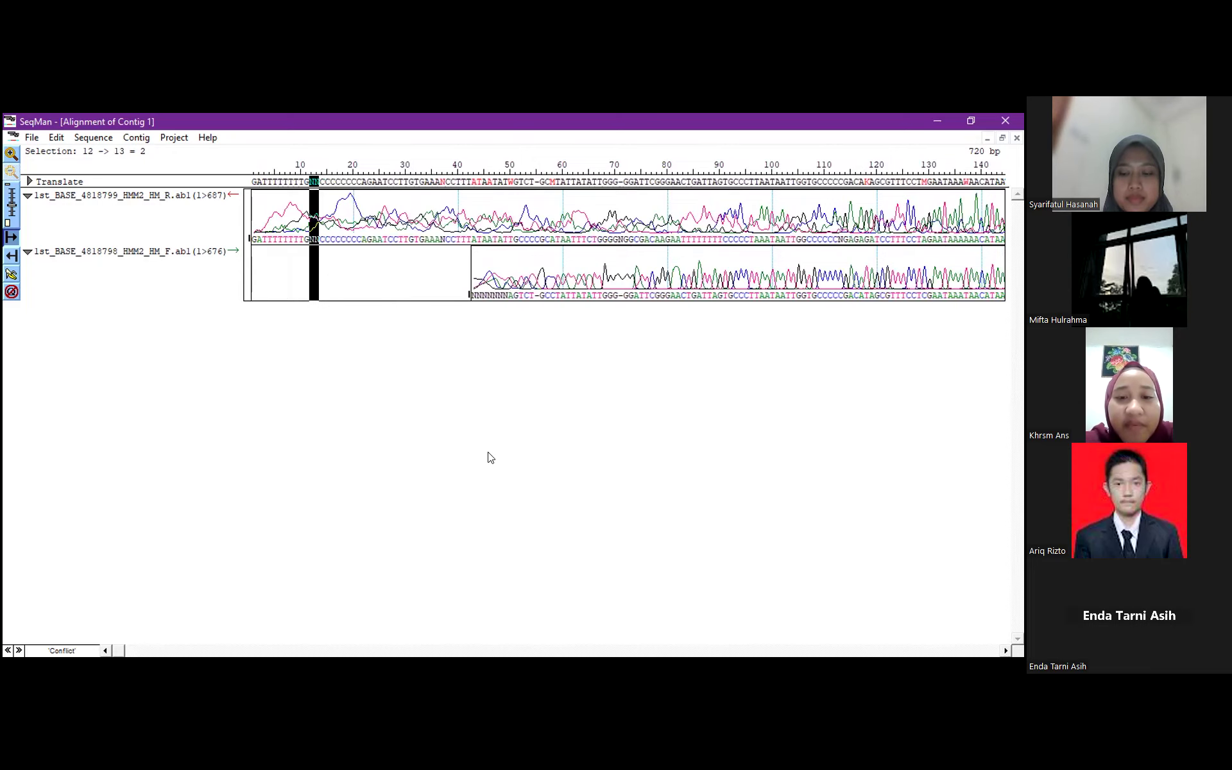
pyautogui.press('Delete')
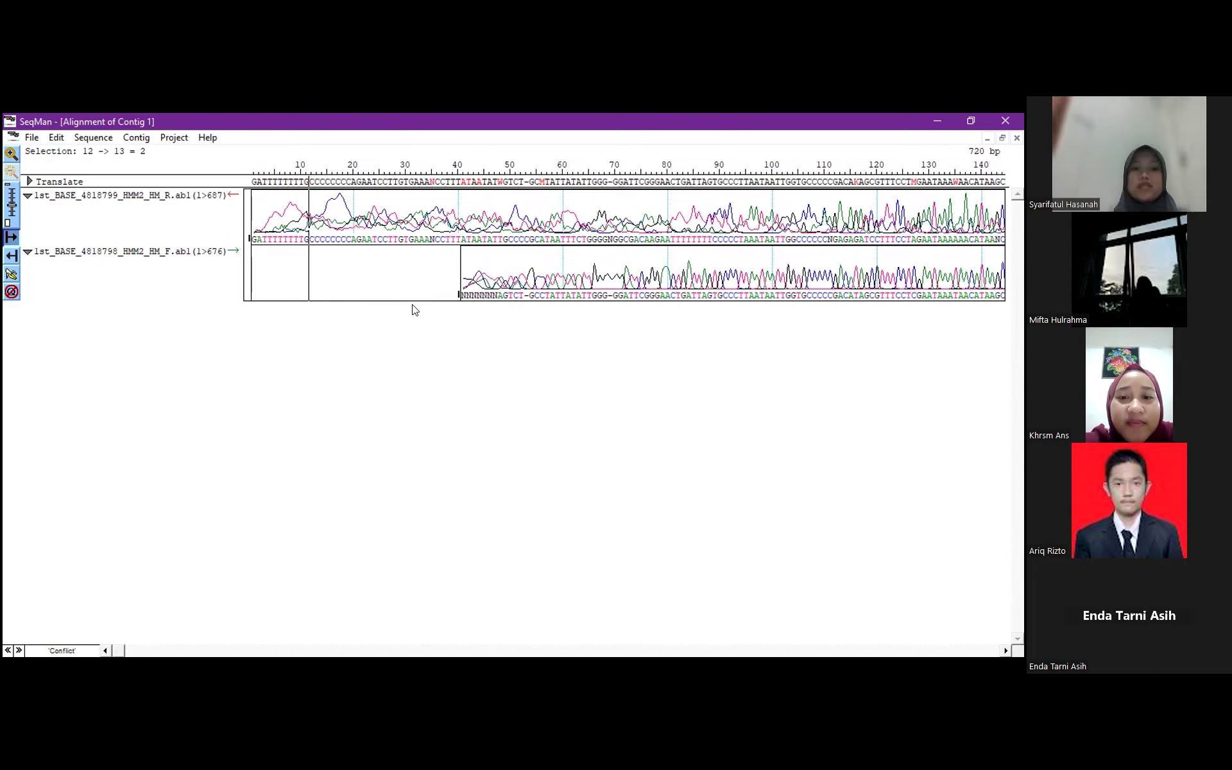
pyautogui.click(1004, 651)
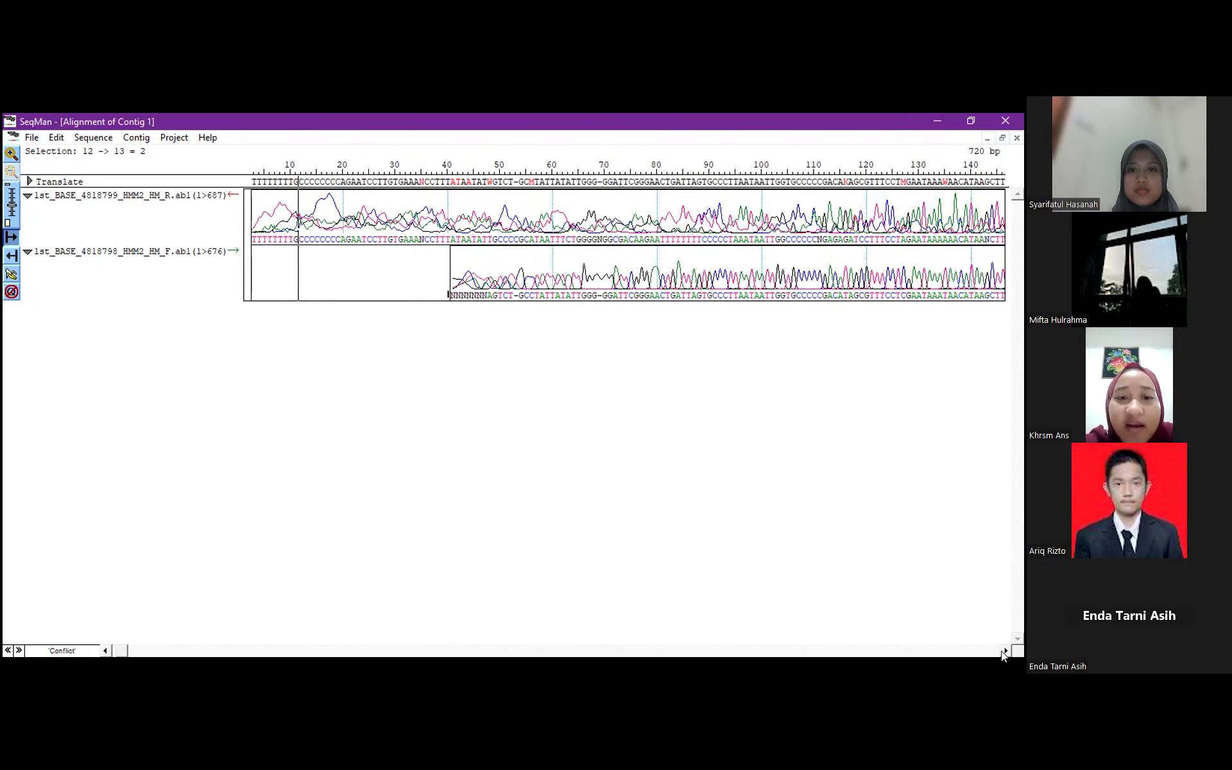
pyautogui.click(1004, 650)
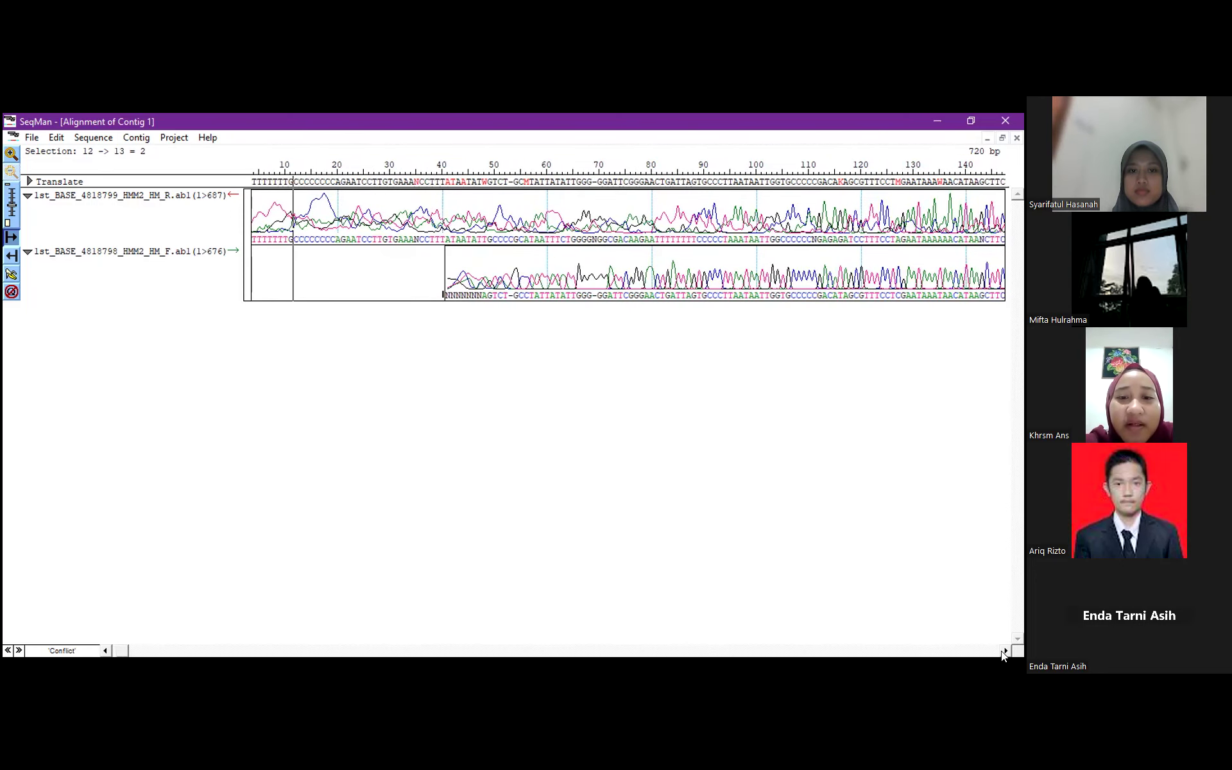
pyautogui.click(1004, 651)
pyautogui.click(1004, 651)
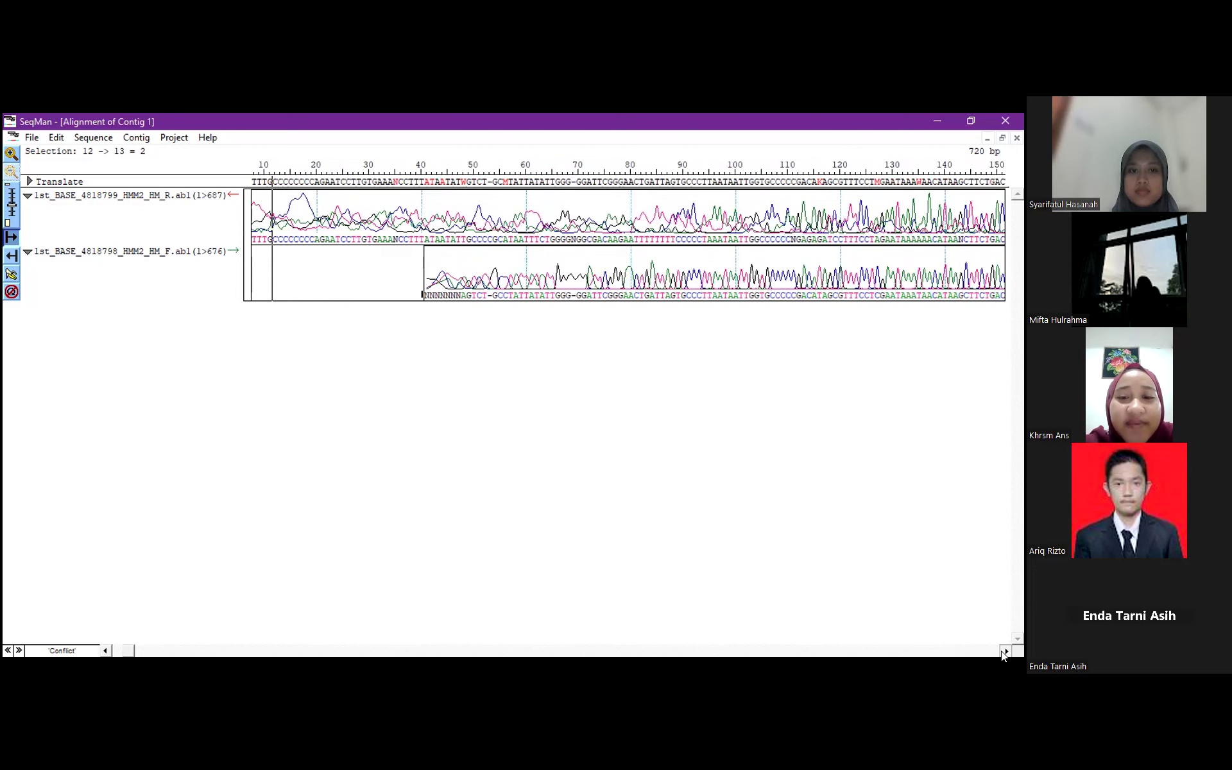
pyautogui.click(1005, 651)
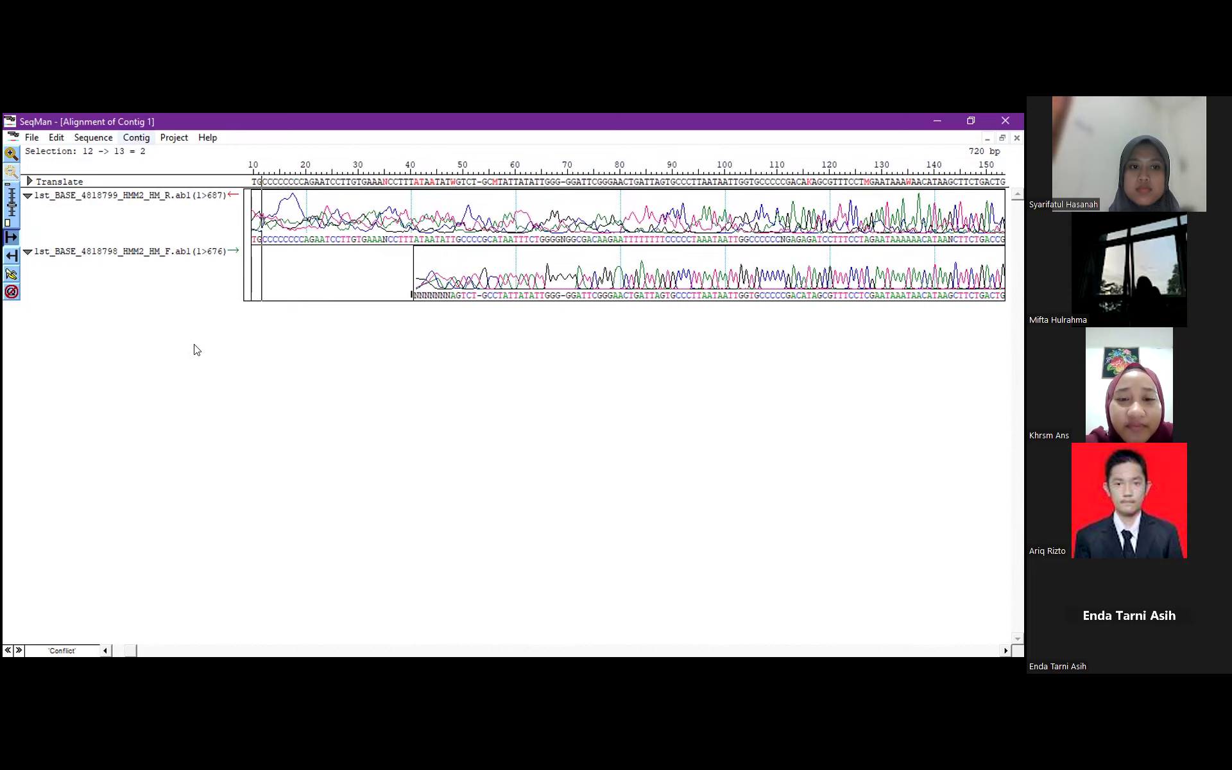
# - Save the contig's consensus to a single file named "contig hasil.fas" in the Data 6 folder, with GenBank Flat File (*.gbk) as type
pyautogui.click(136, 138)
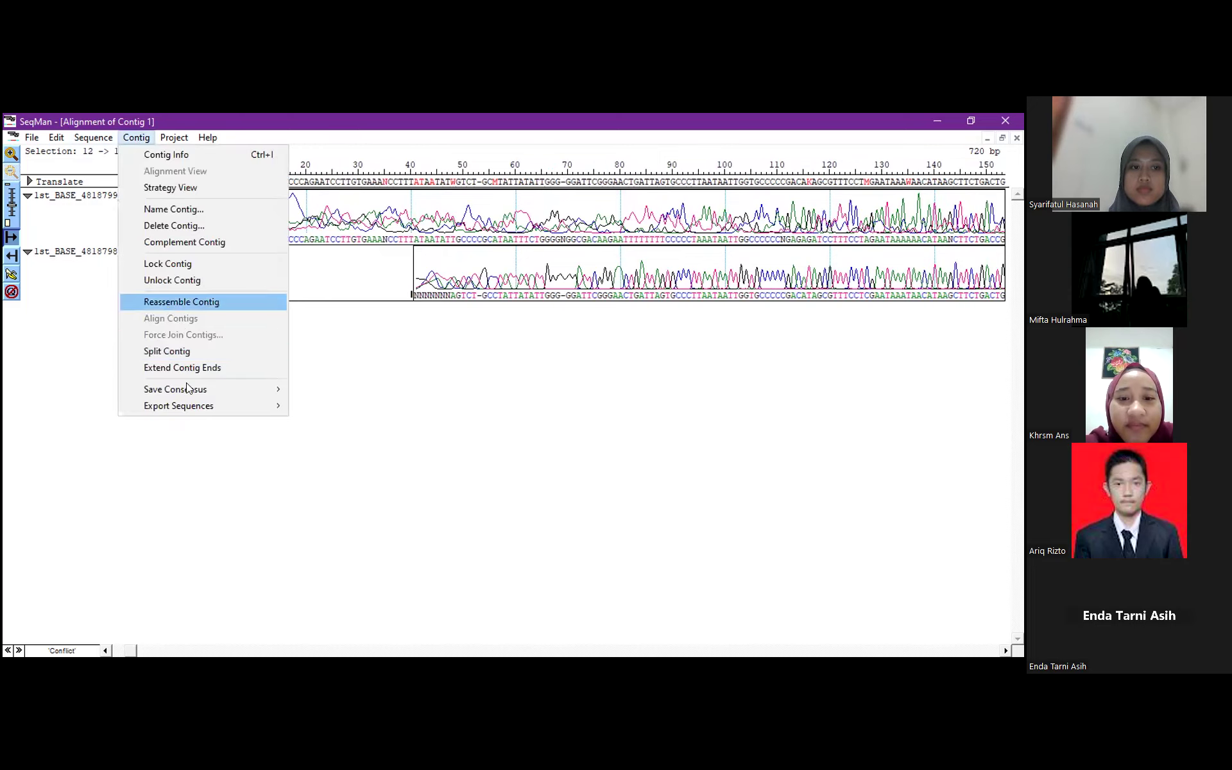
pyautogui.moveTo(227, 392)
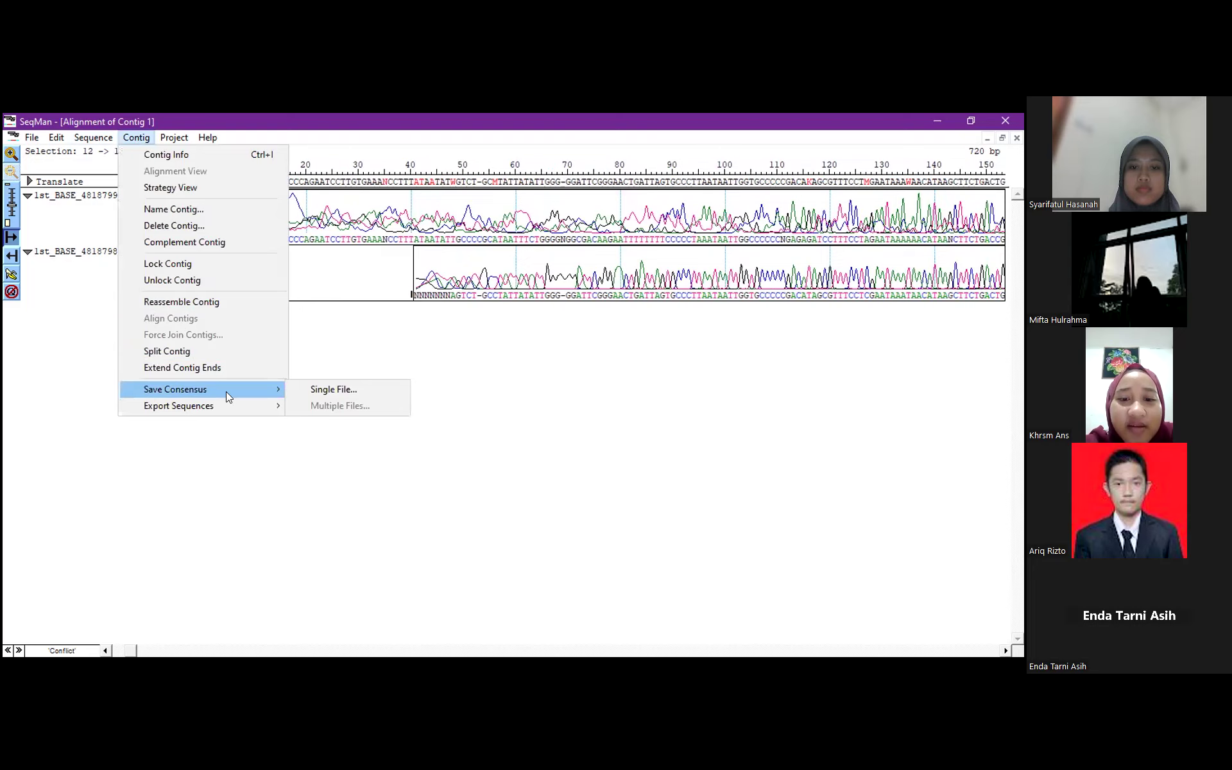
pyautogui.click(316, 393)
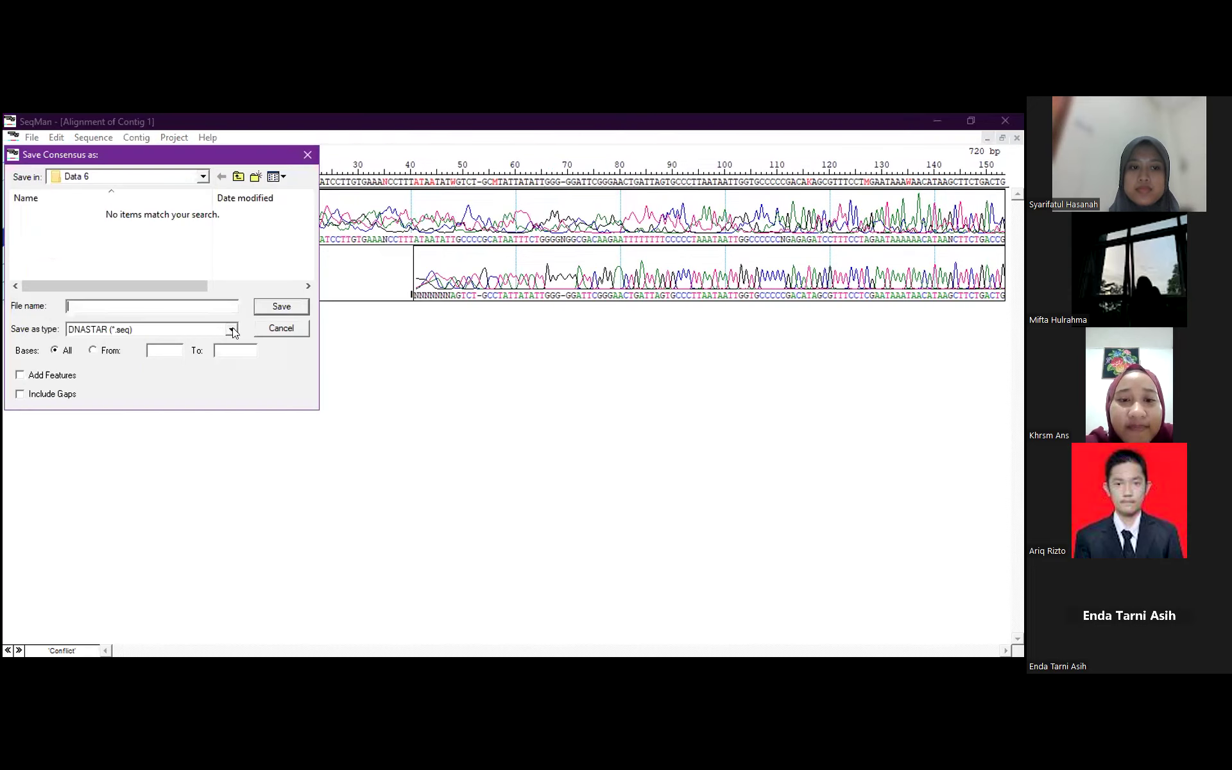
pyautogui.click(232, 329)
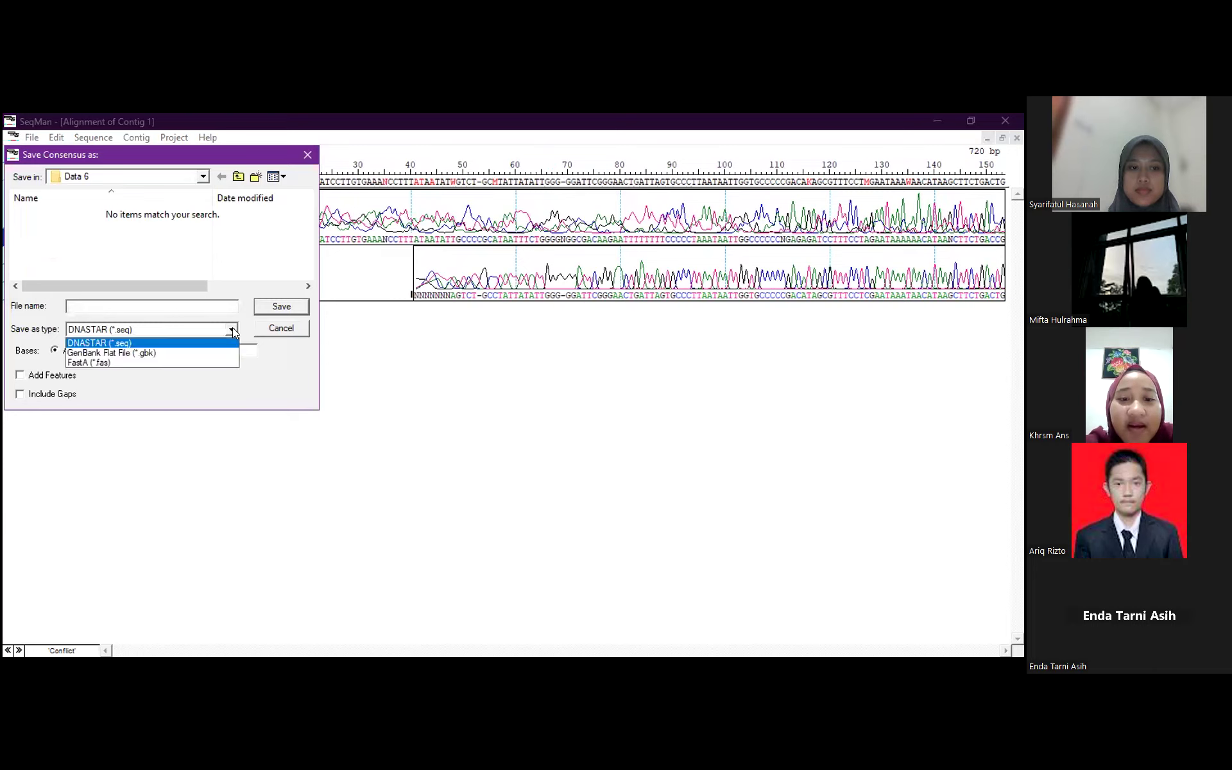
pyautogui.click(196, 353)
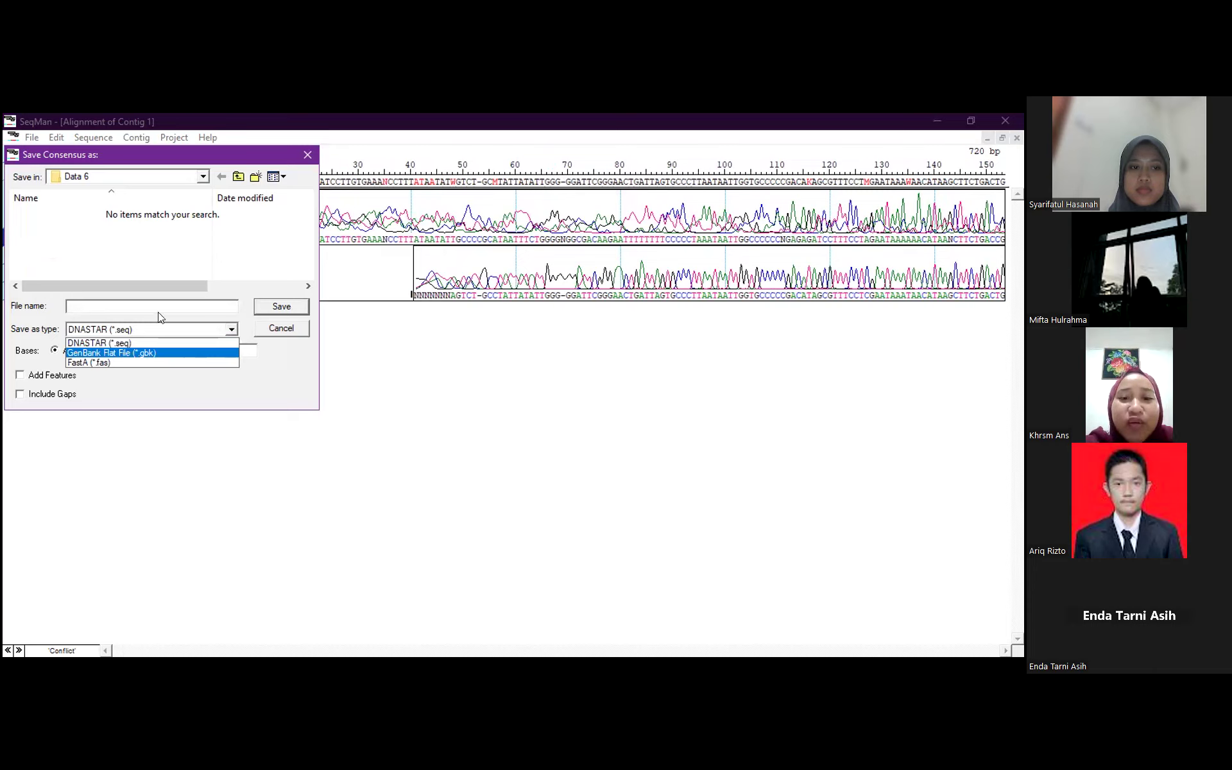
pyautogui.click(134, 305)
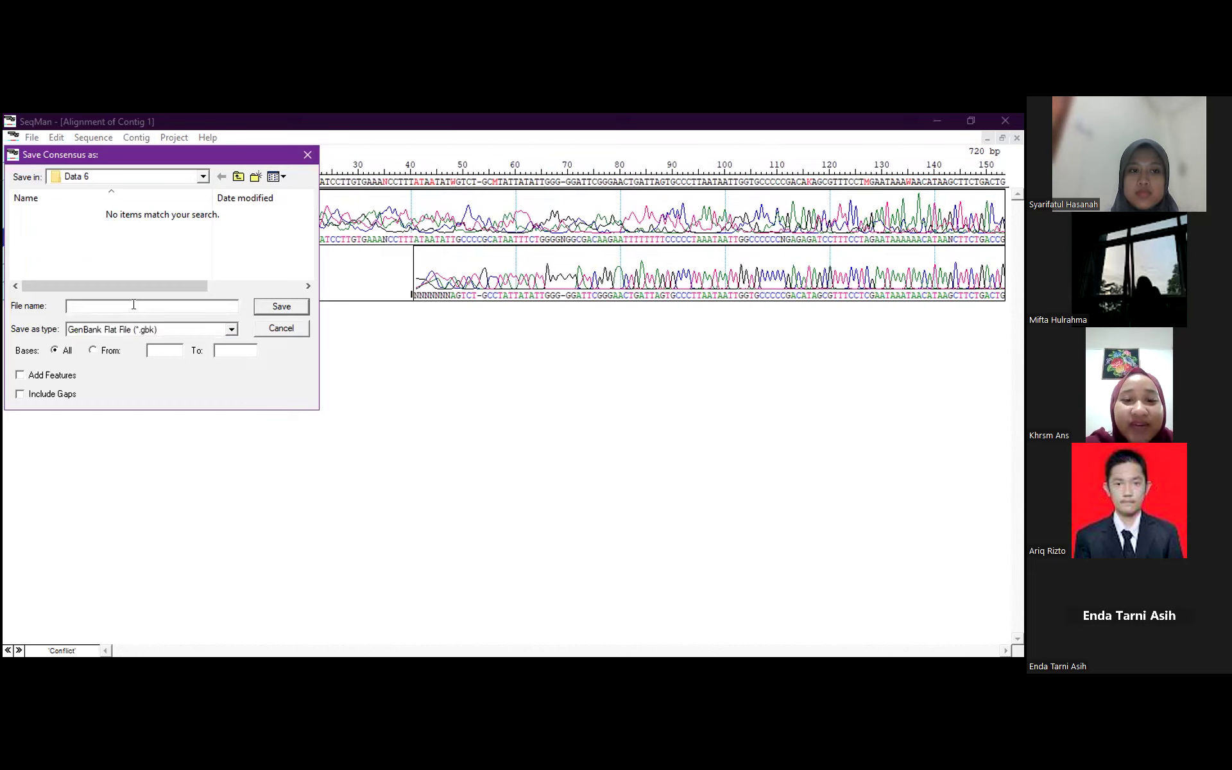
pyautogui.write('contig hasil')
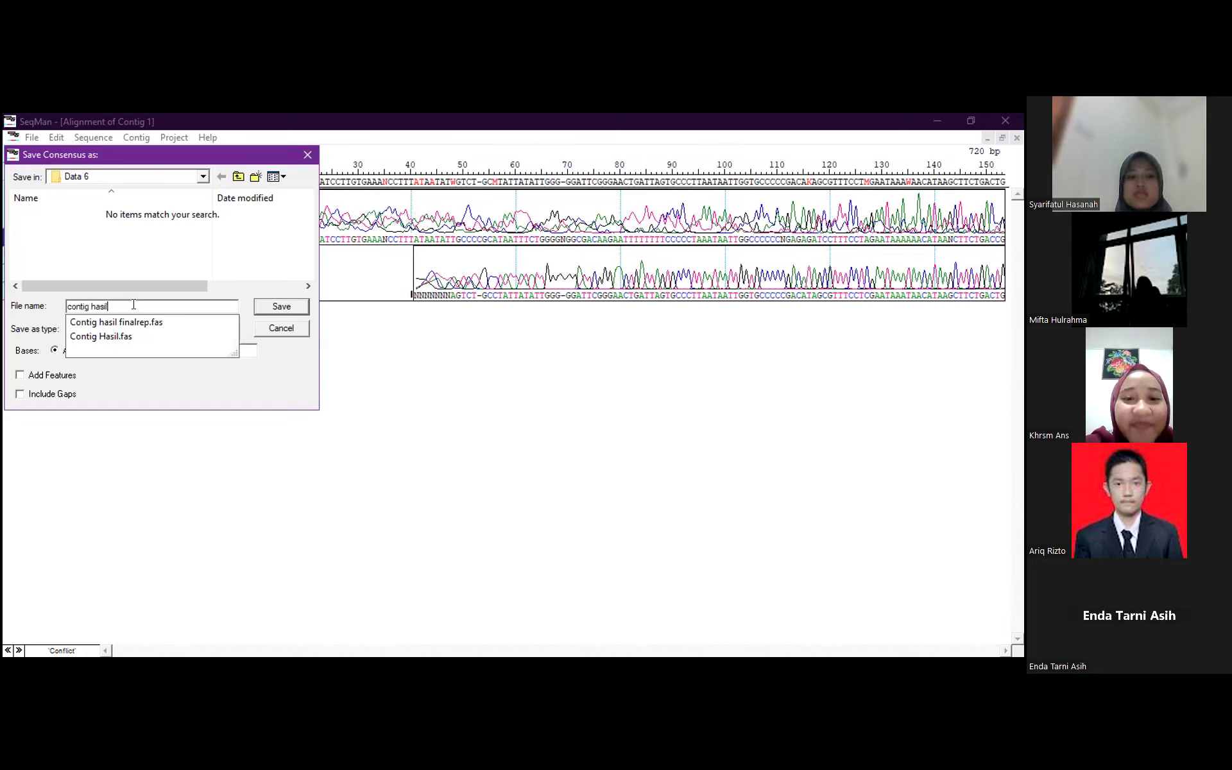
pyautogui.write('.fas')
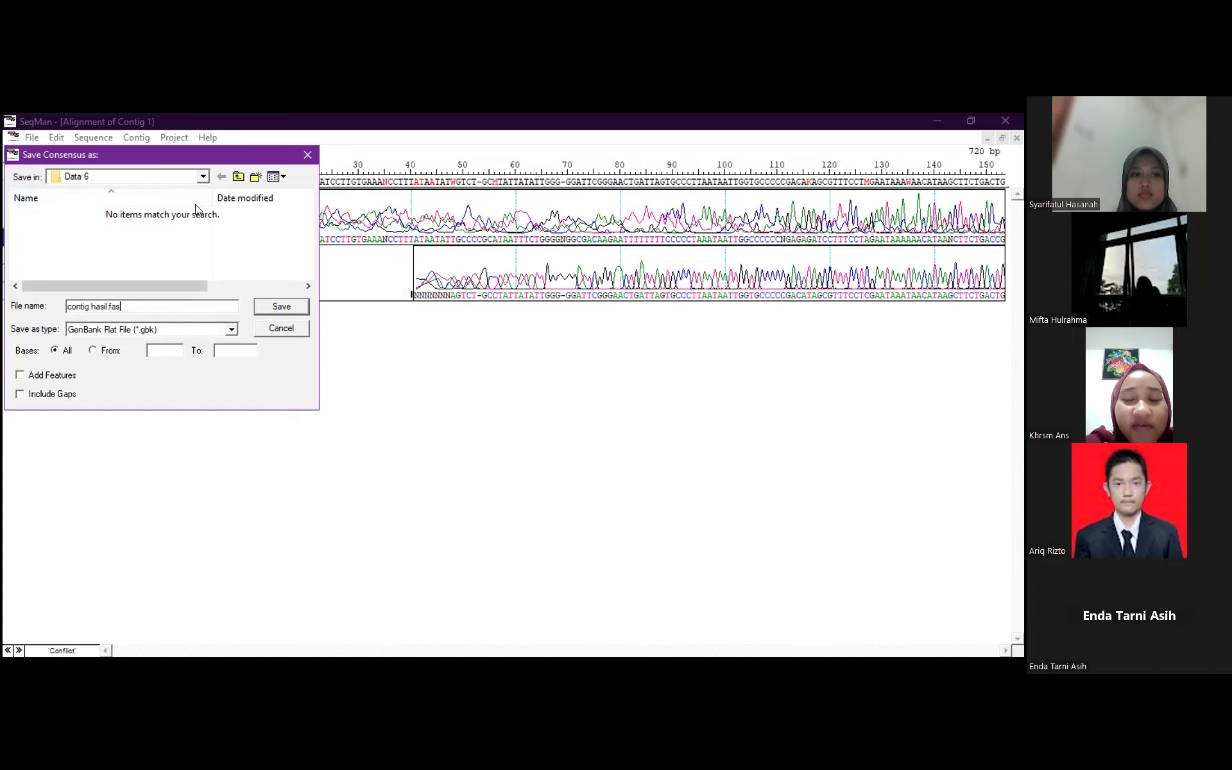
pyautogui.click(297, 307)
pyautogui.click(553, 398)
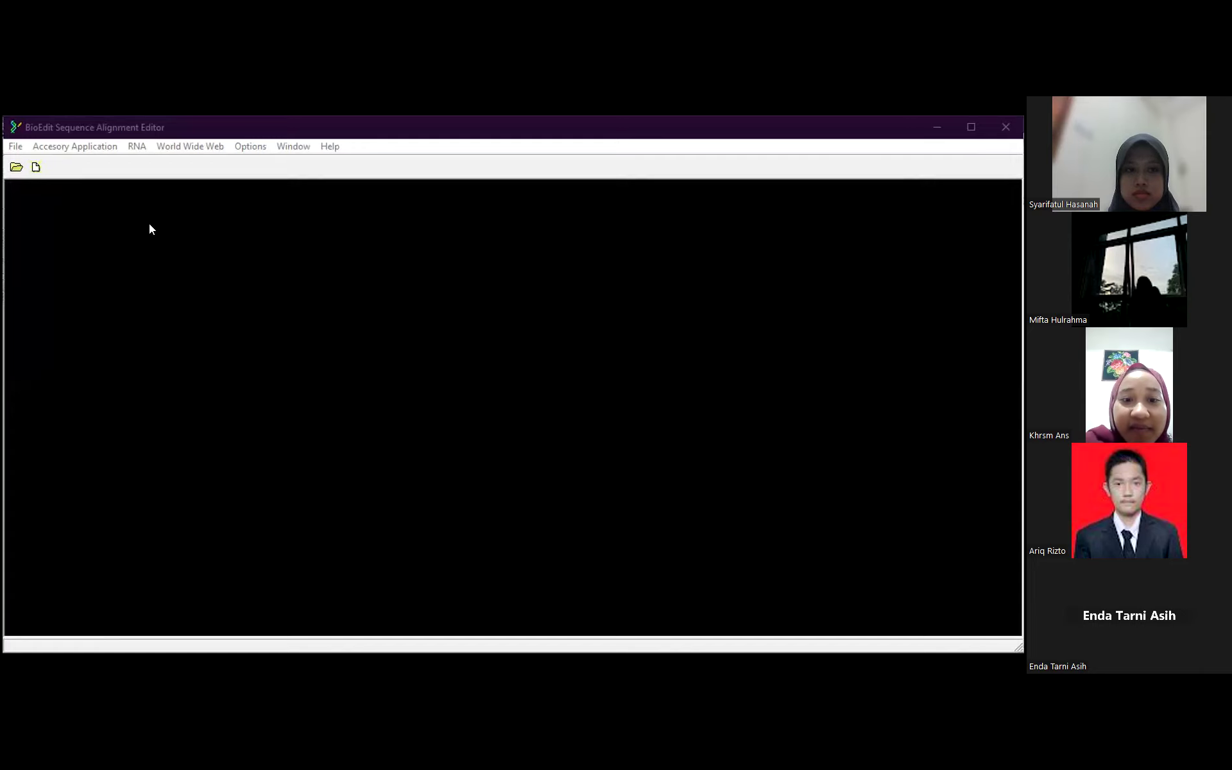
# - Switch to BioEdit and open the FASTA file "Contig hasil finalrep.fas" from the Data 6 folder
pyautogui.click(14, 146)
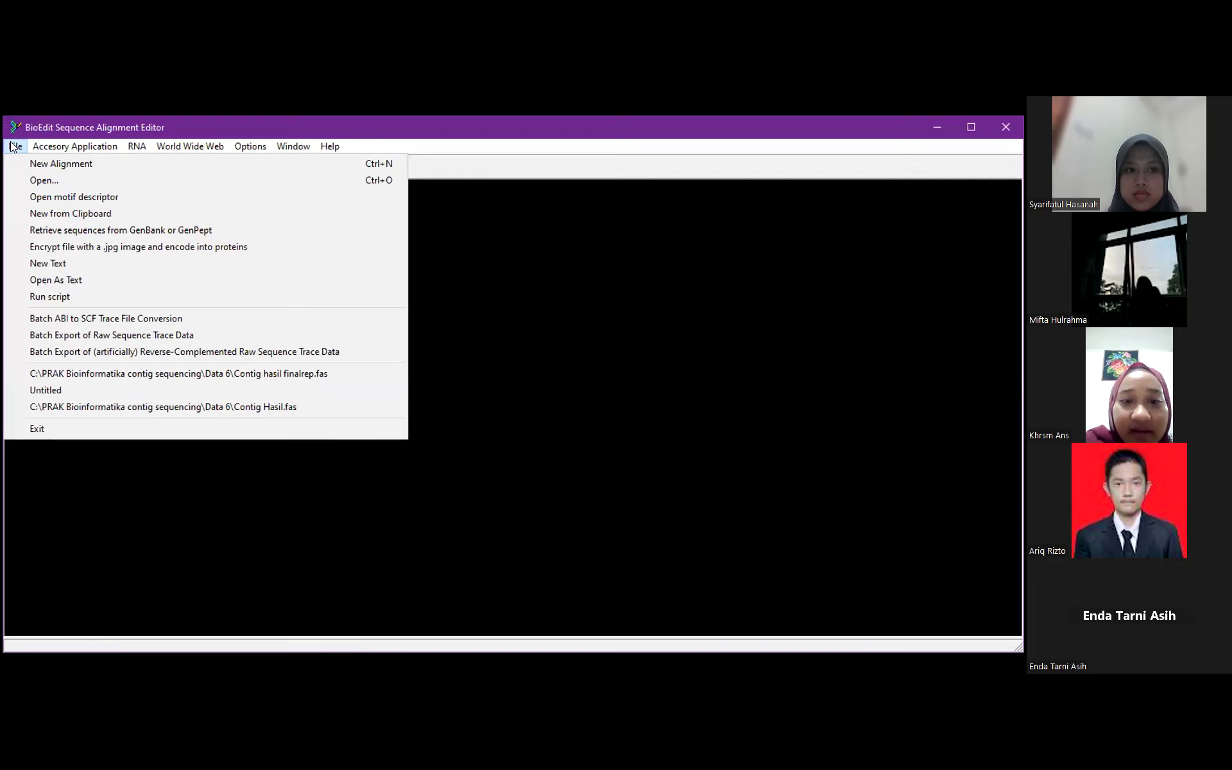
pyautogui.click(32, 180)
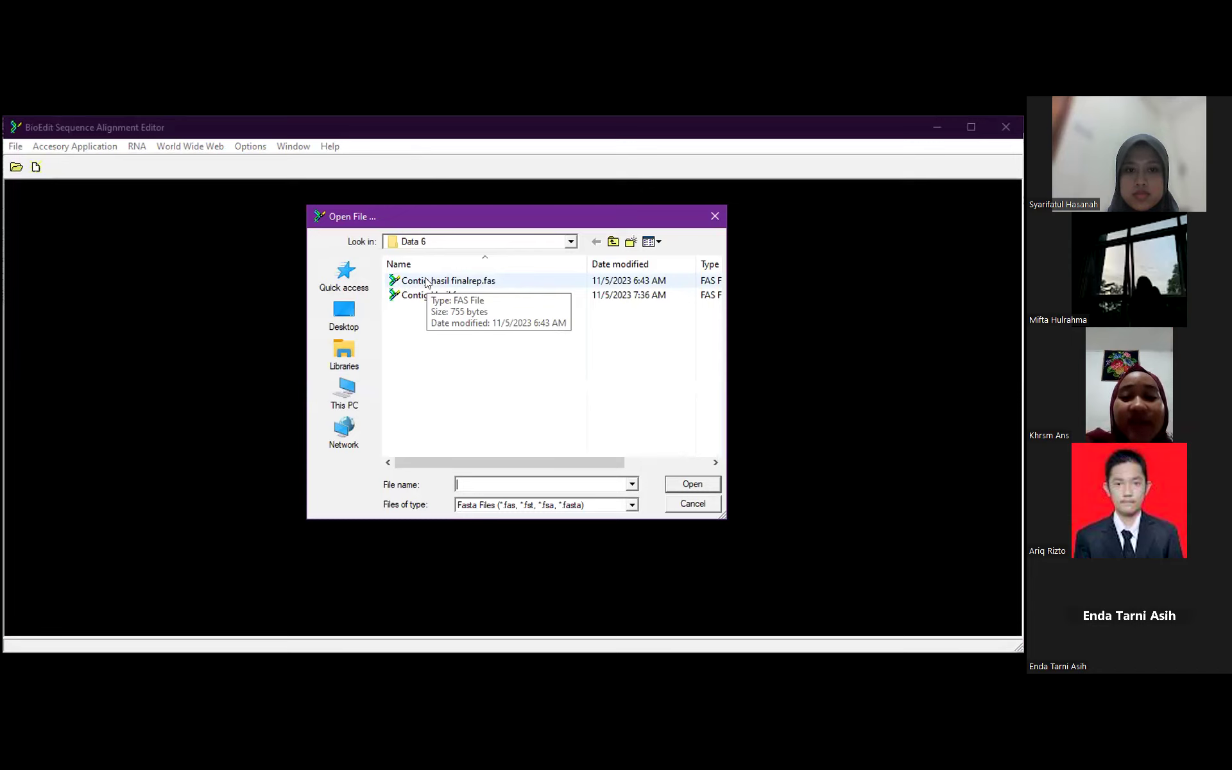
pyautogui.click(426, 283)
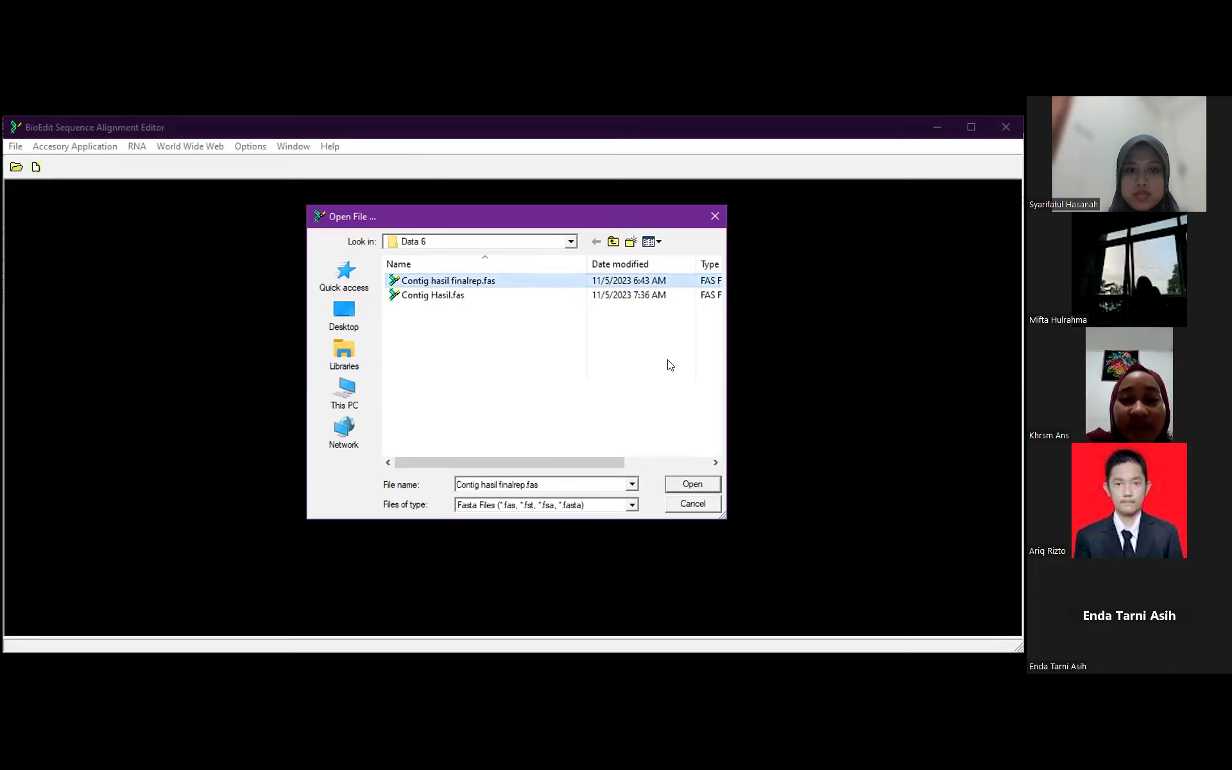
pyautogui.click(407, 335)
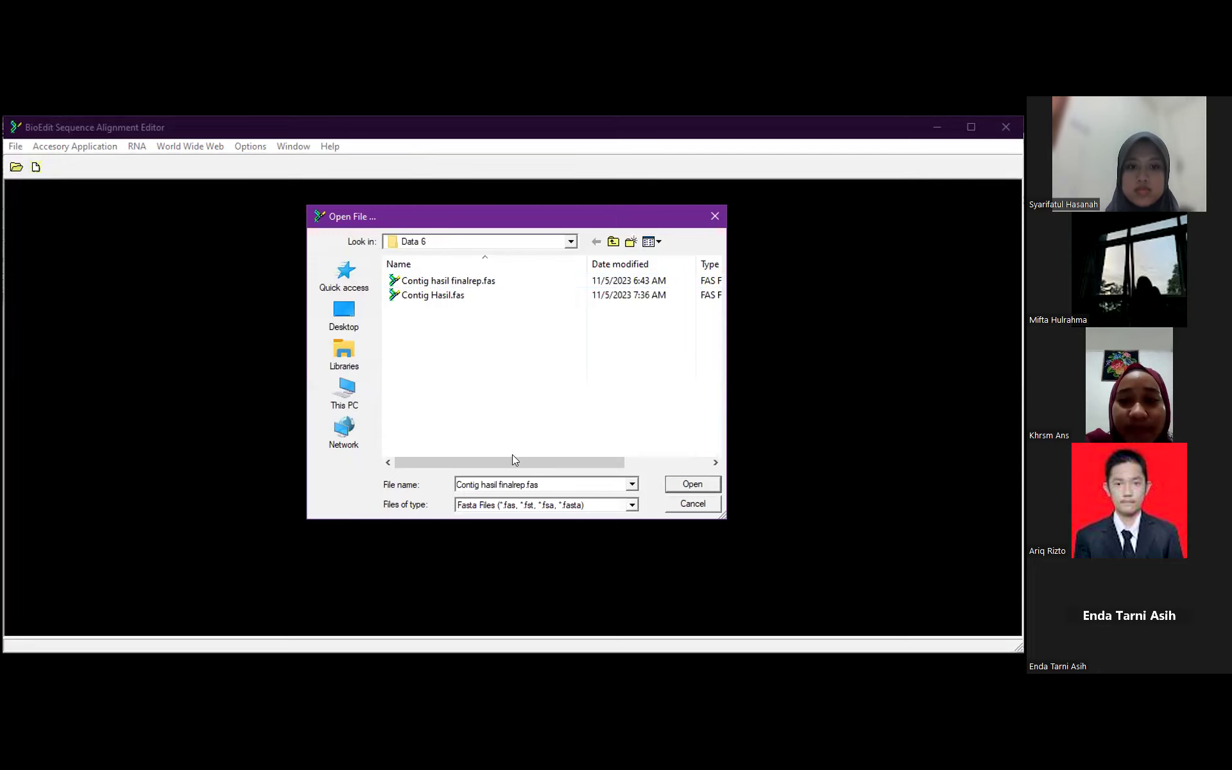
pyautogui.click(519, 478)
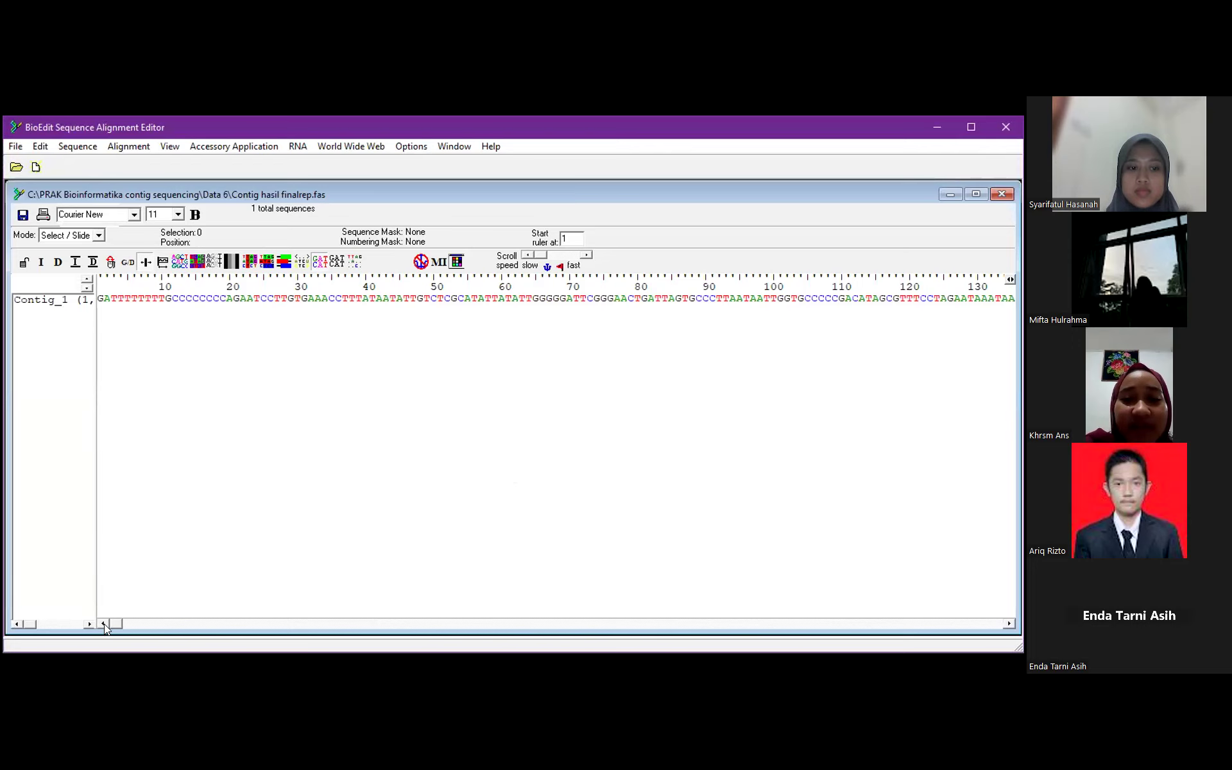
# - Examine the bases of the opened contig sequence along its beginning
pyautogui.click(162, 625)
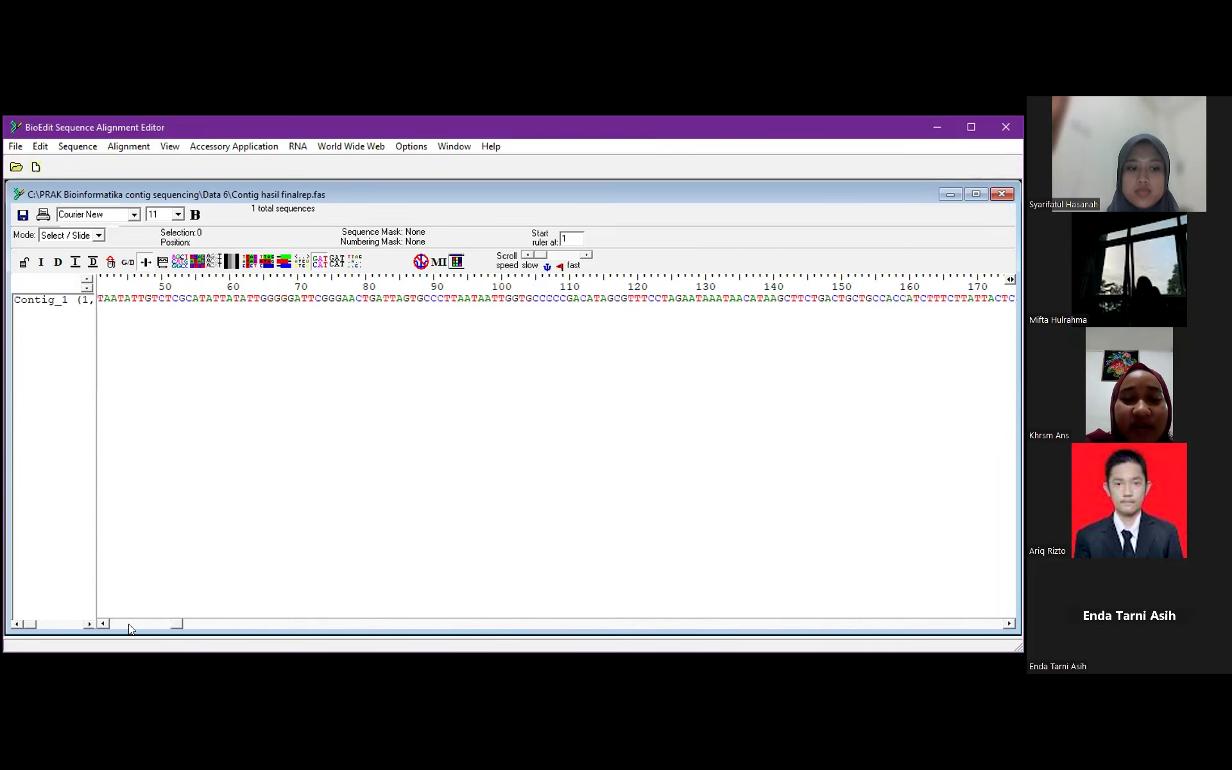
pyautogui.click(104, 625)
pyautogui.click(104, 625)
pyautogui.click(104, 625)
pyautogui.click(104, 625)
pyautogui.click(104, 625)
pyautogui.click(104, 625)
pyautogui.click(103, 625)
pyautogui.click(104, 625)
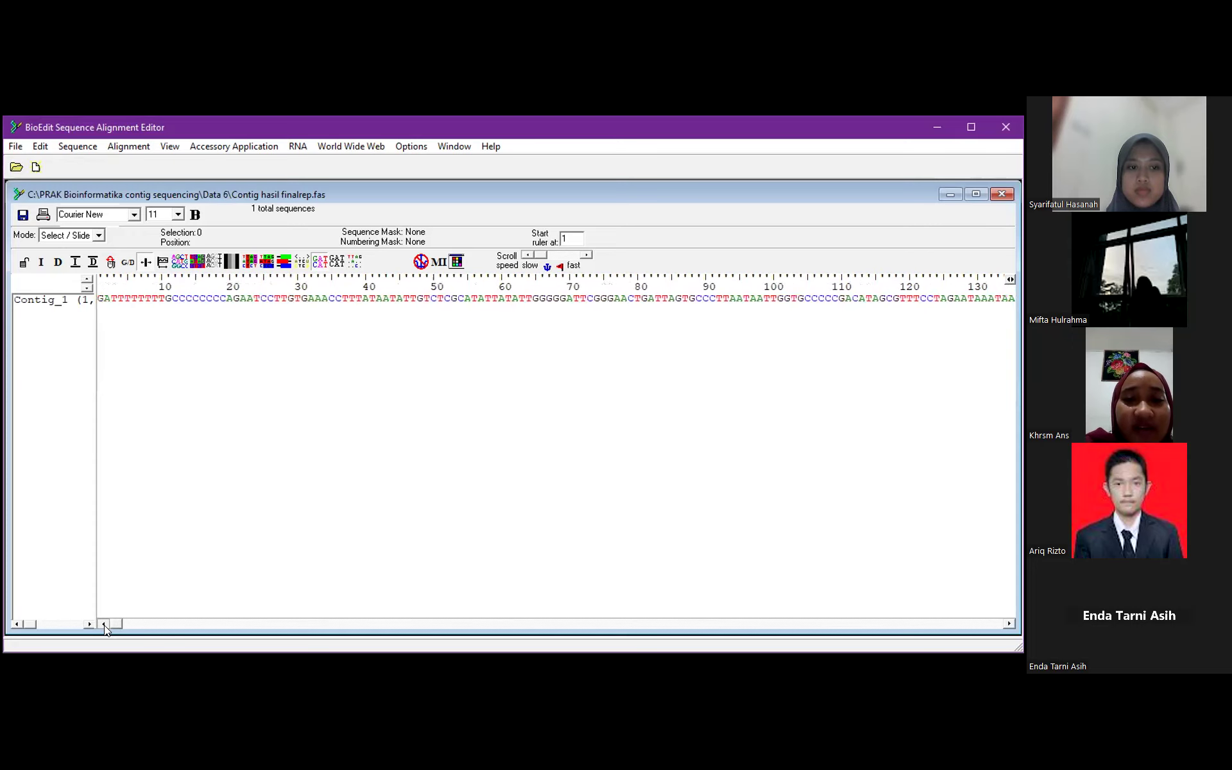
# - Select the Contig_1 sequence, set the maximized alignment to Edit mode and copy the sequence to the clipboard in FASTA format
pyautogui.click(65, 303)
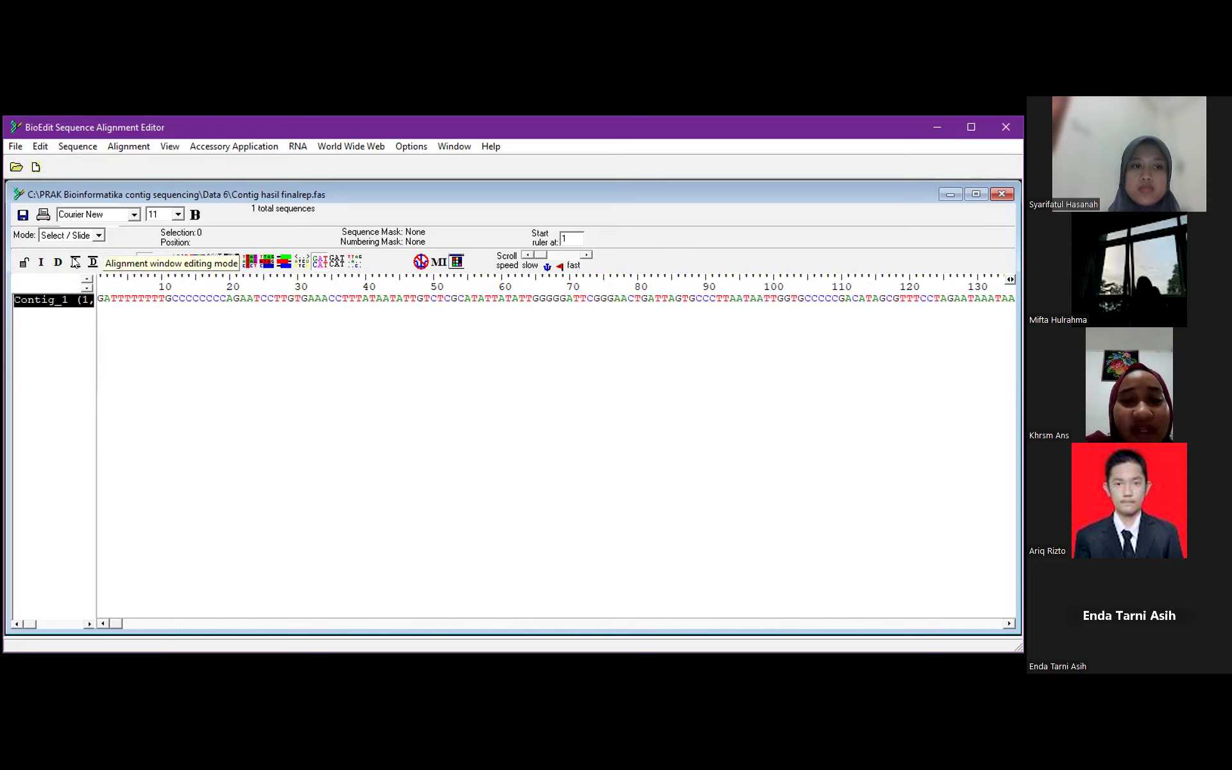
pyautogui.click(71, 235)
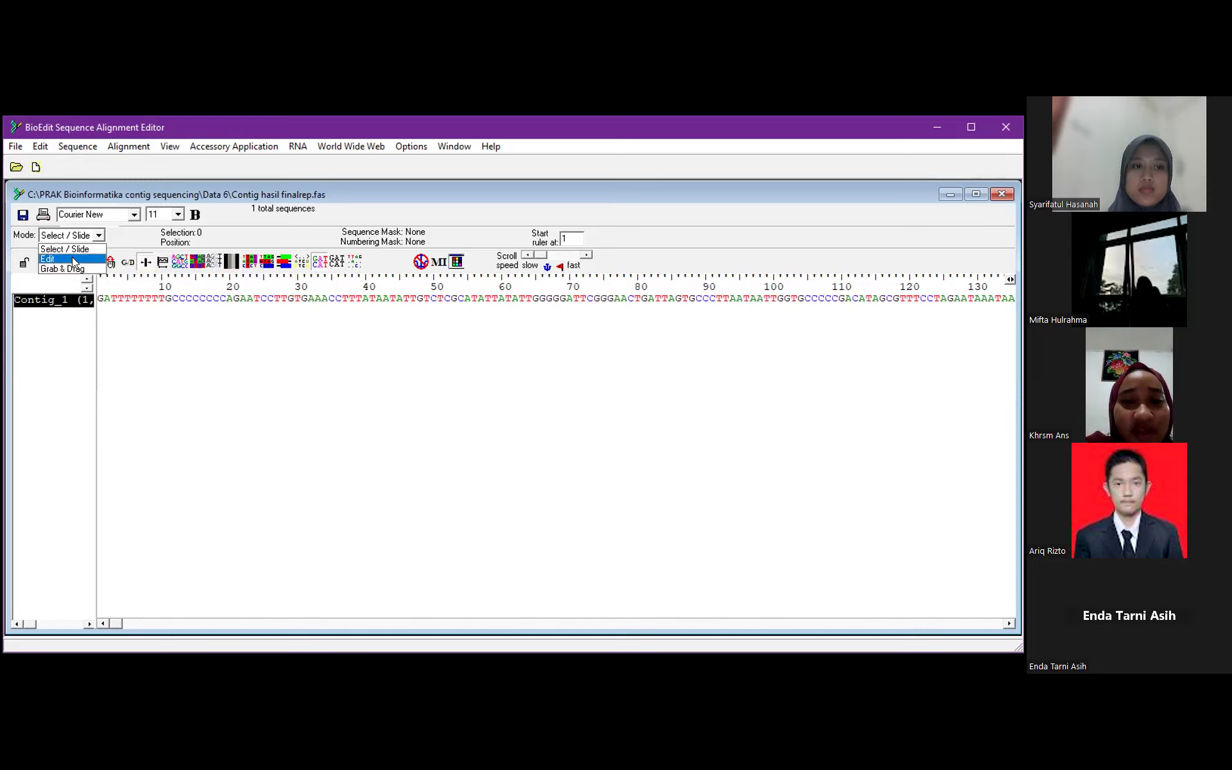
pyautogui.click(72, 259)
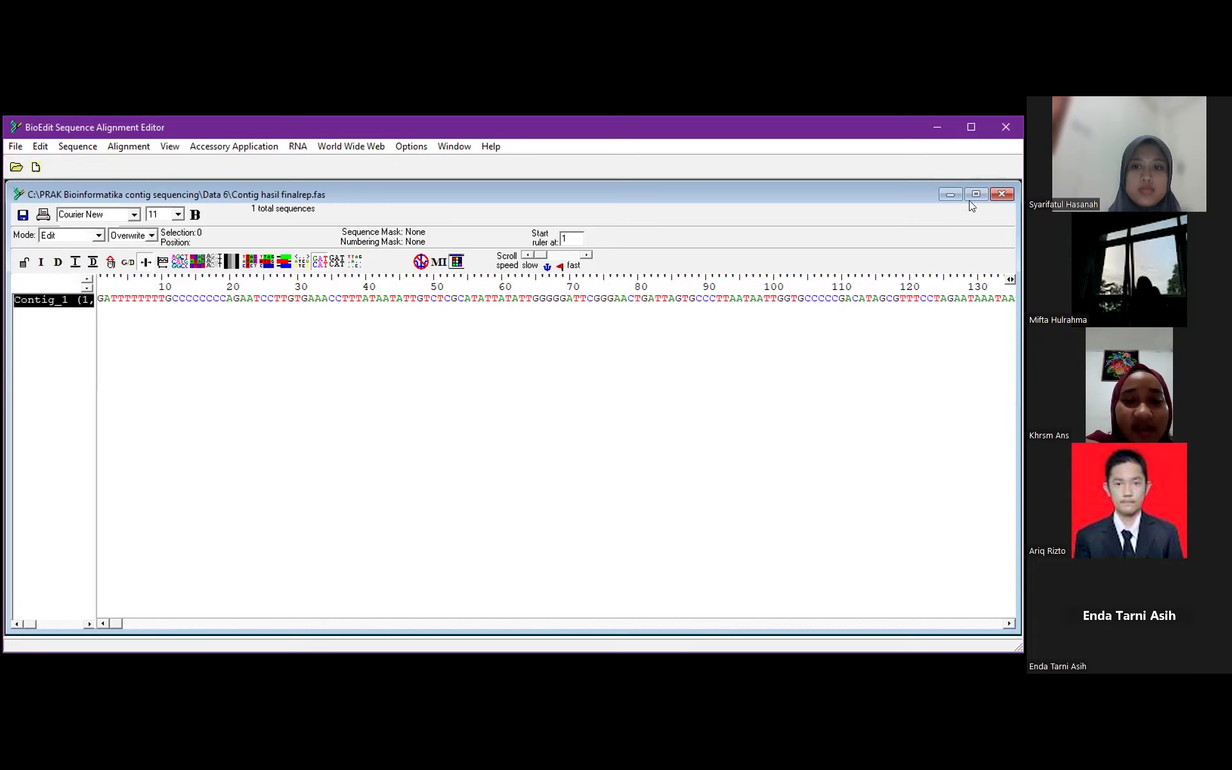
pyautogui.click(975, 194)
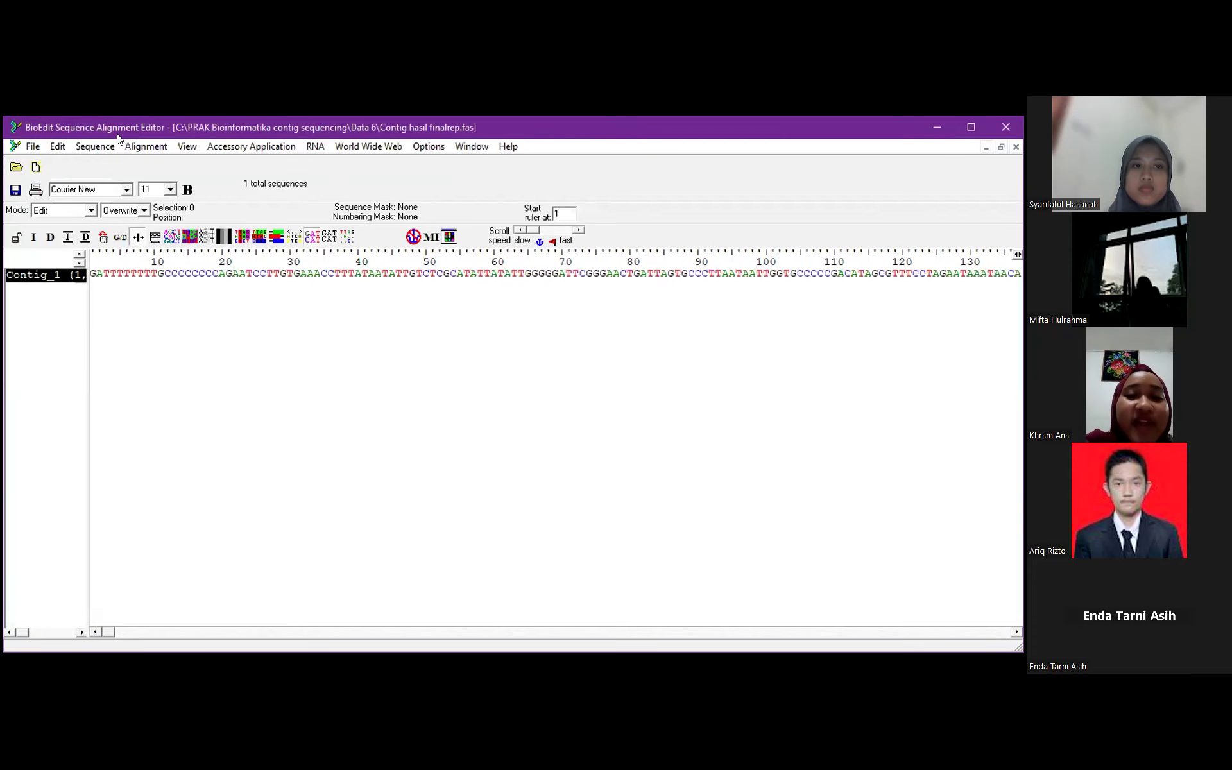
pyautogui.click(58, 147)
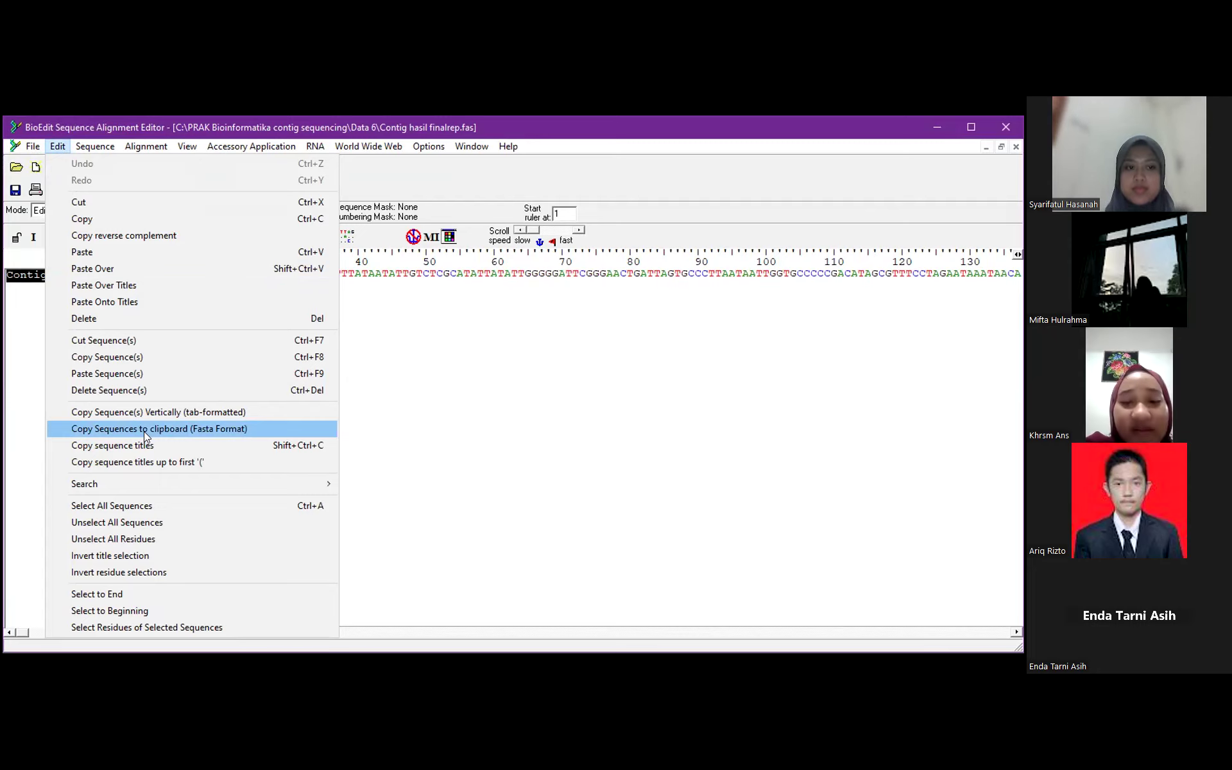
pyautogui.click(144, 431)
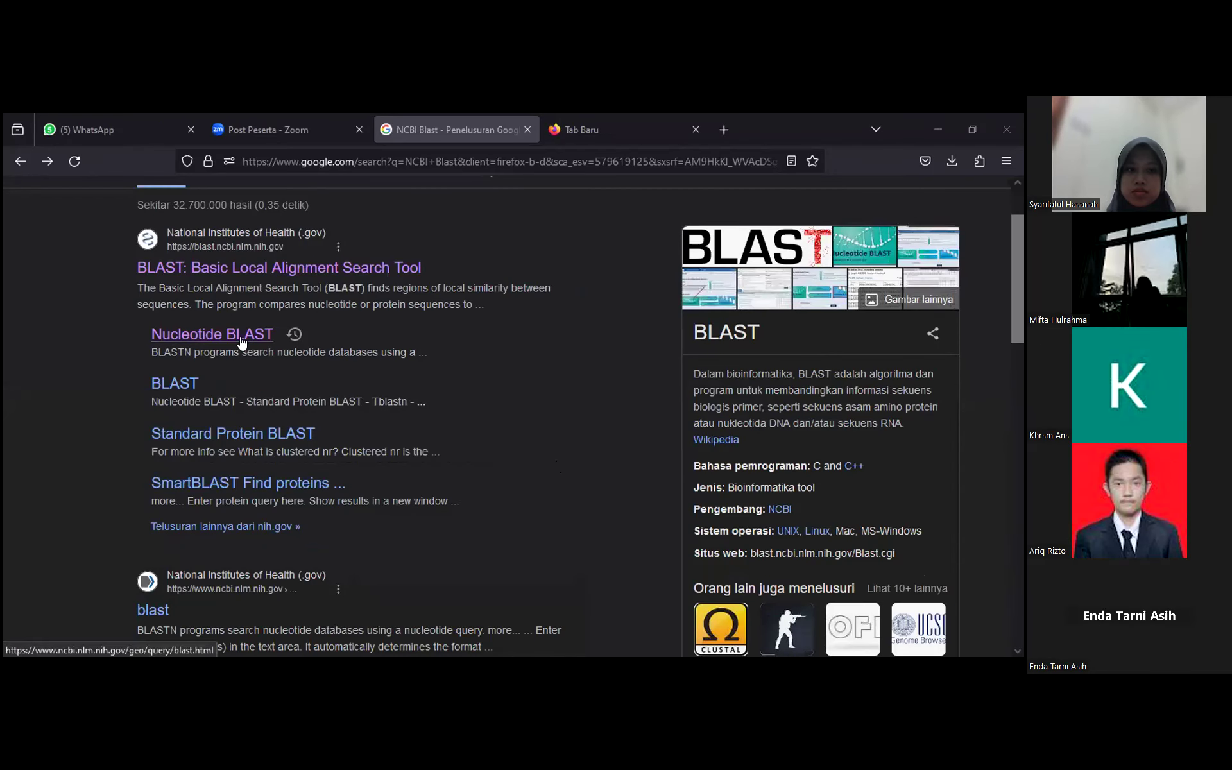
# - Switch to the browser and open Nucleotide BLAST from the Google results for "NCBI Blast"
pyautogui.scroll(1, 416, 314)
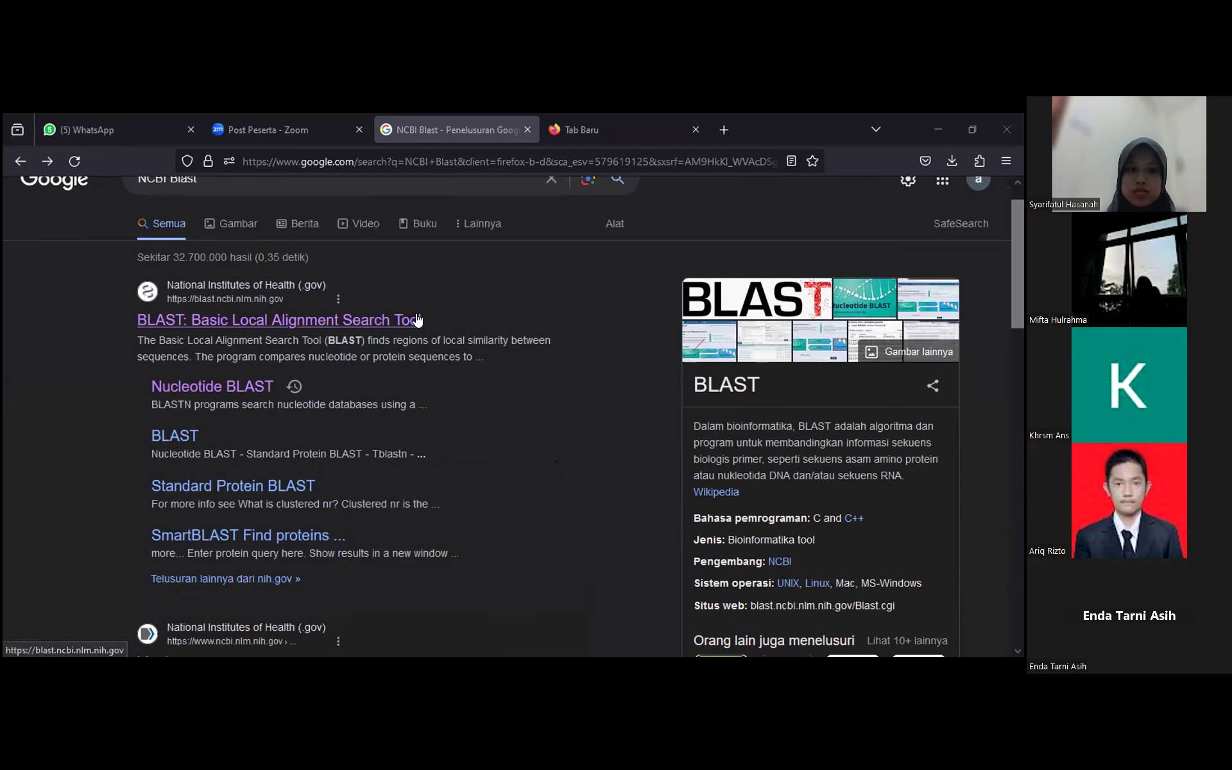
pyautogui.scroll(-1, 417, 314)
pyautogui.scroll(1, 417, 315)
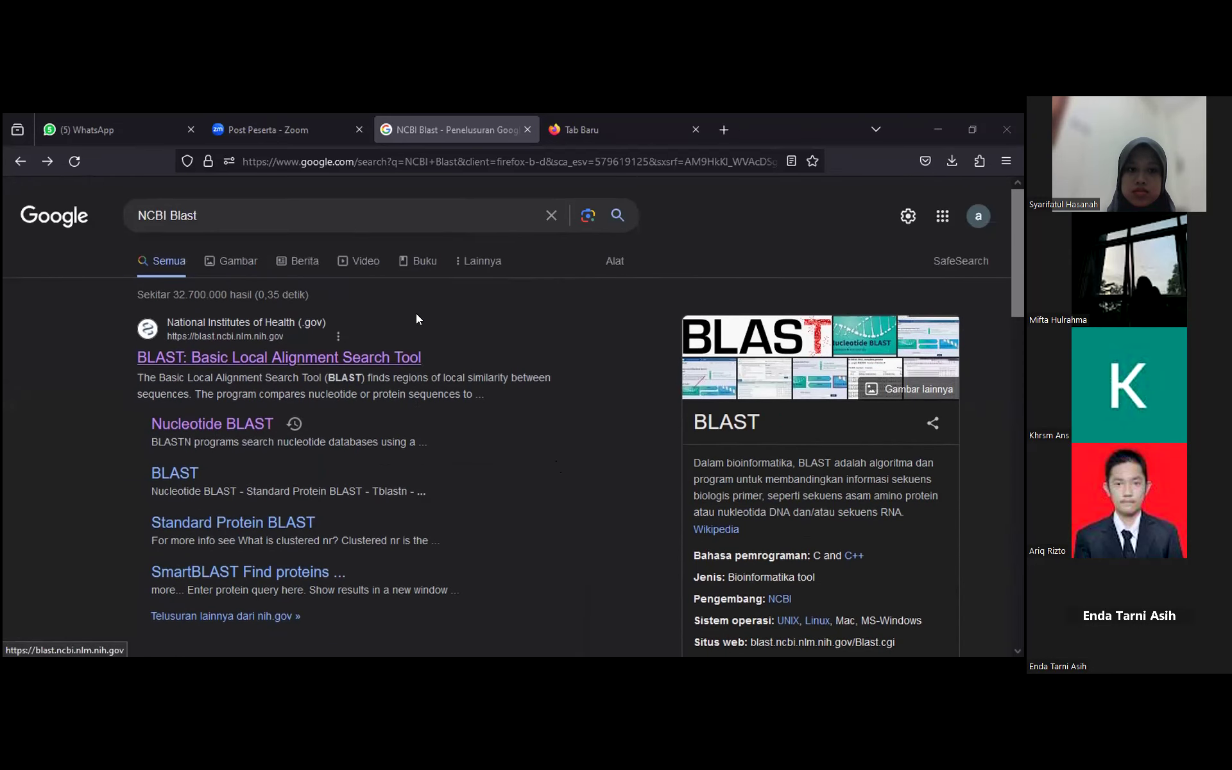
pyautogui.scroll(-1, 416, 315)
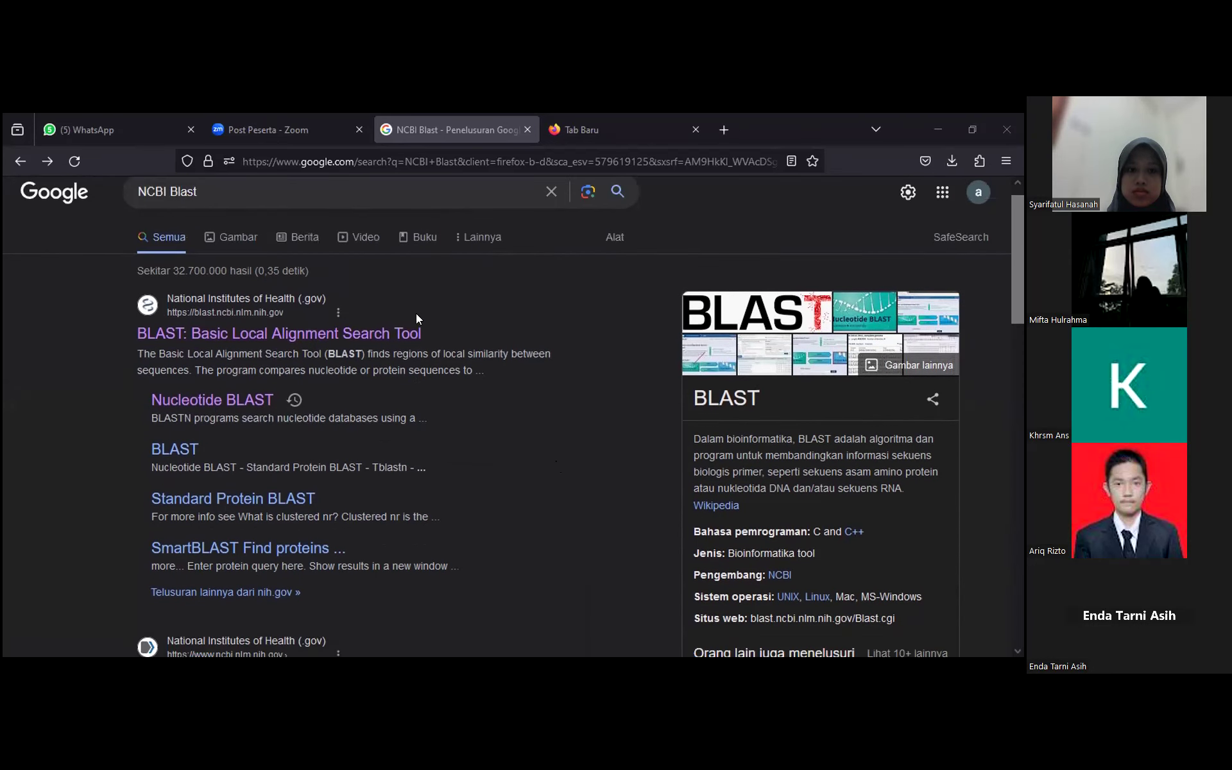
pyautogui.click(248, 406)
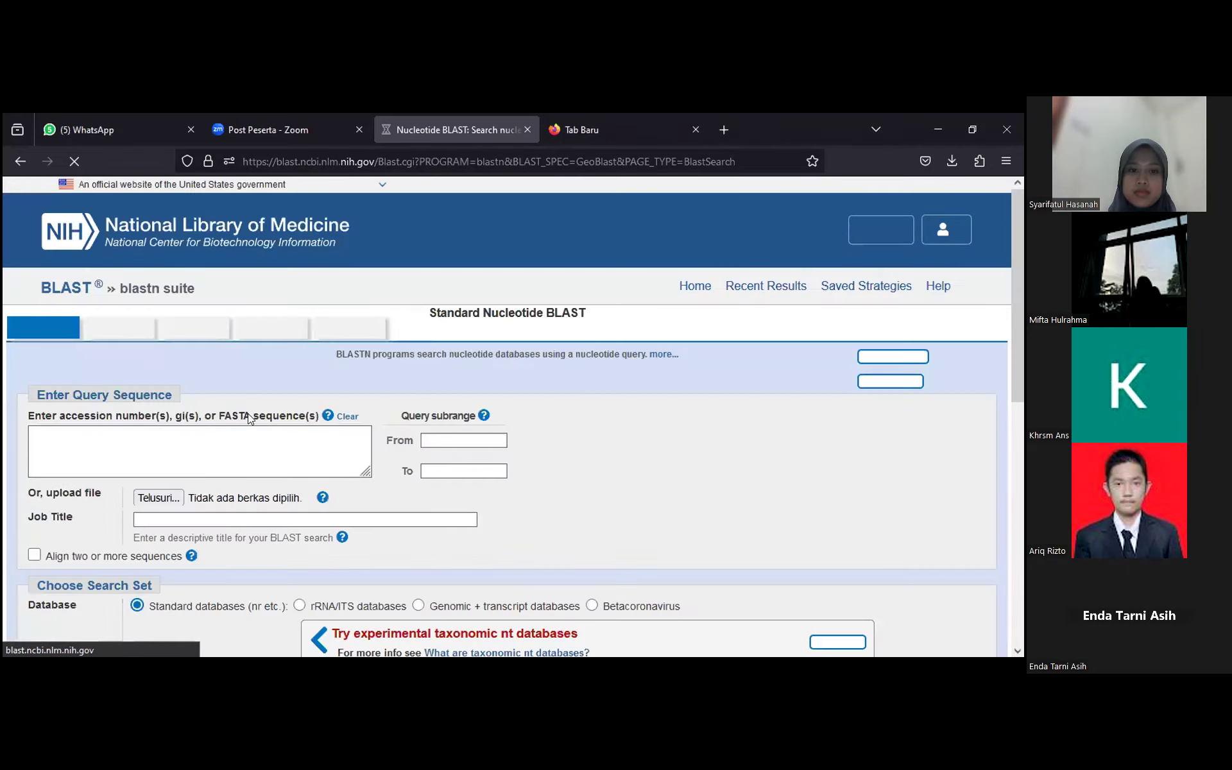
# - Paste the copied FASTA sequence as the query sequence of the blastn search
pyautogui.scroll(-1, 245, 445)
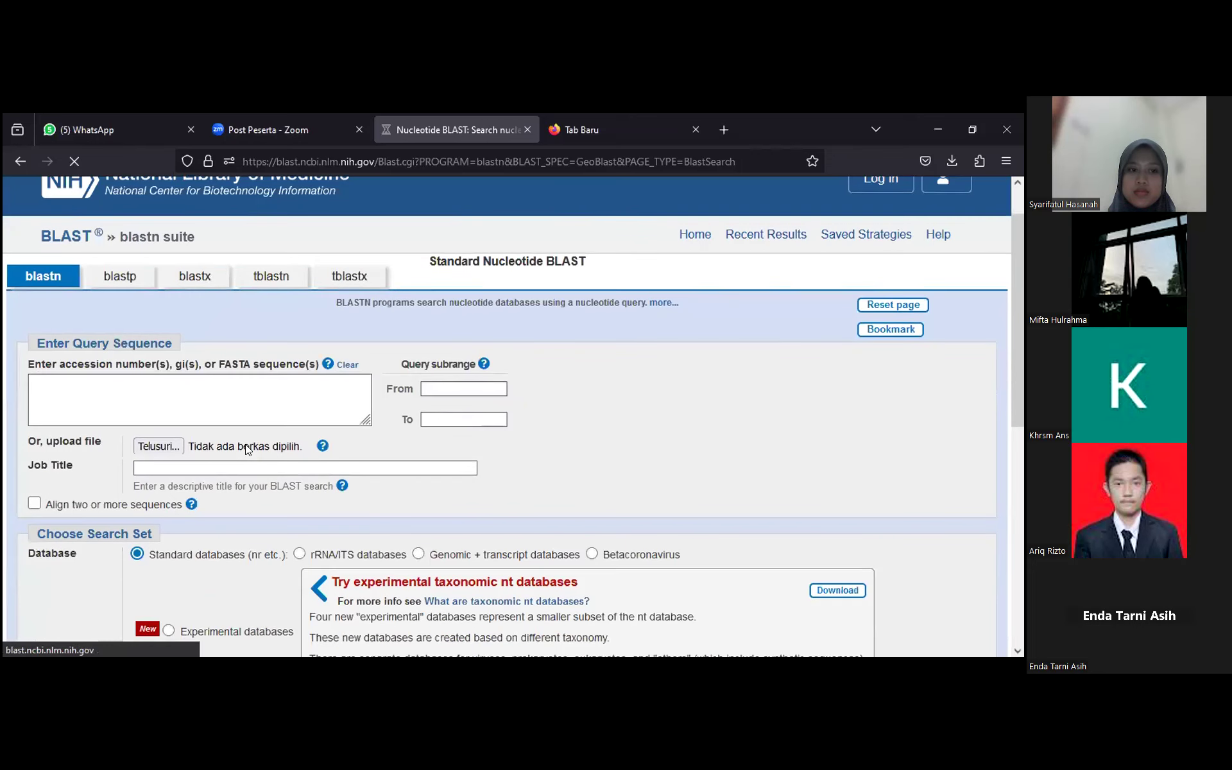
pyautogui.click(57, 389)
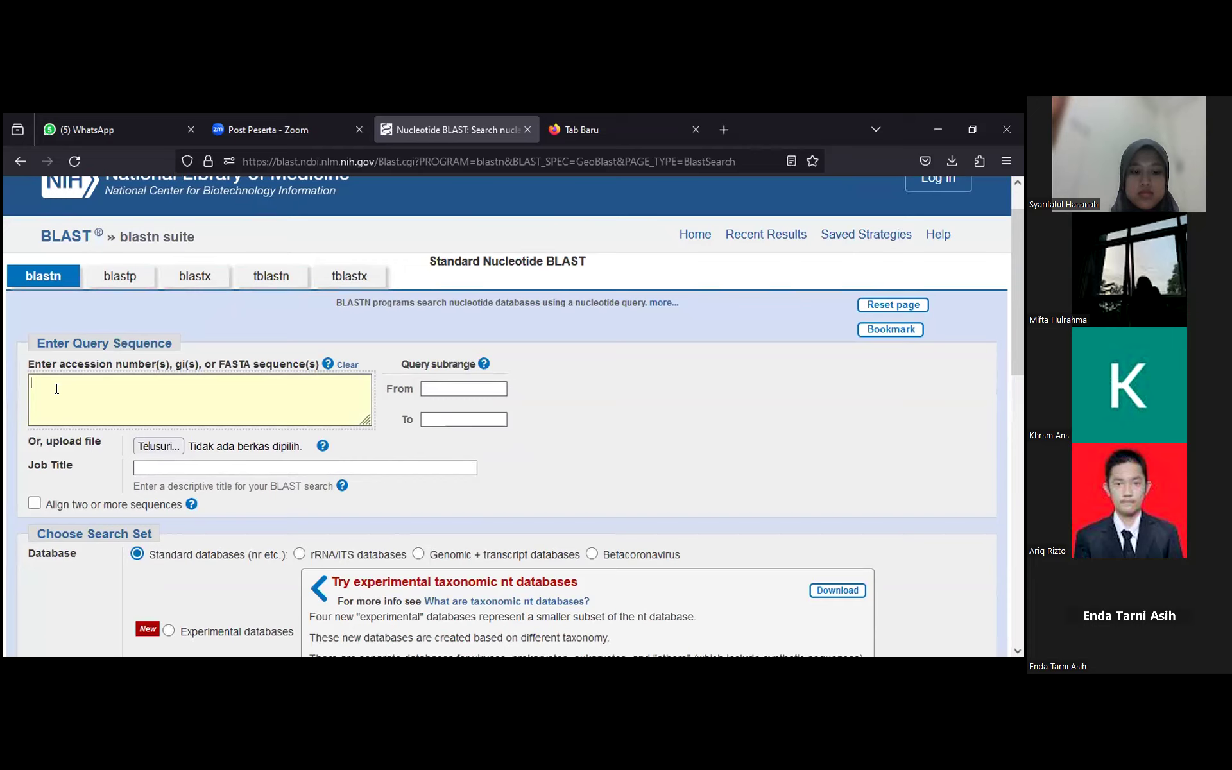
pyautogui.hotkey('ctrl', 'v')
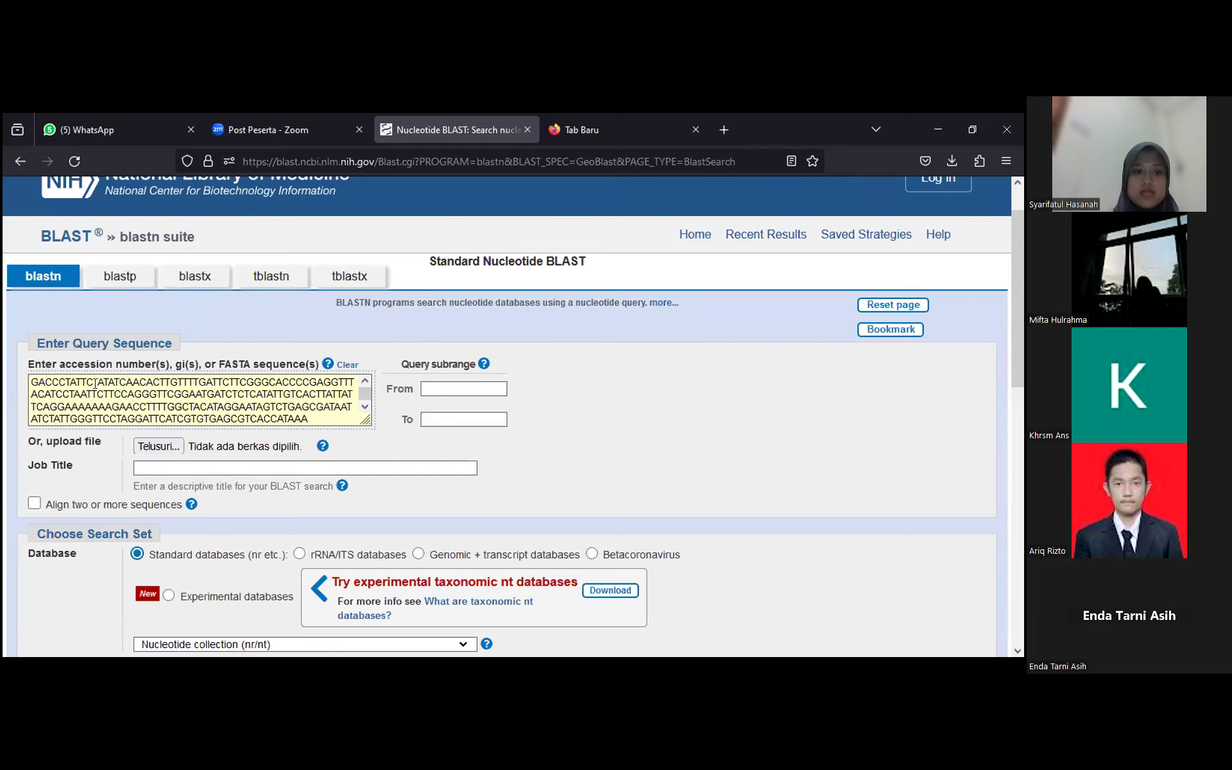
# - Delete the FASTA title line above the bases in the pasted query sequence
pyautogui.scroll(-3, 239, 395)
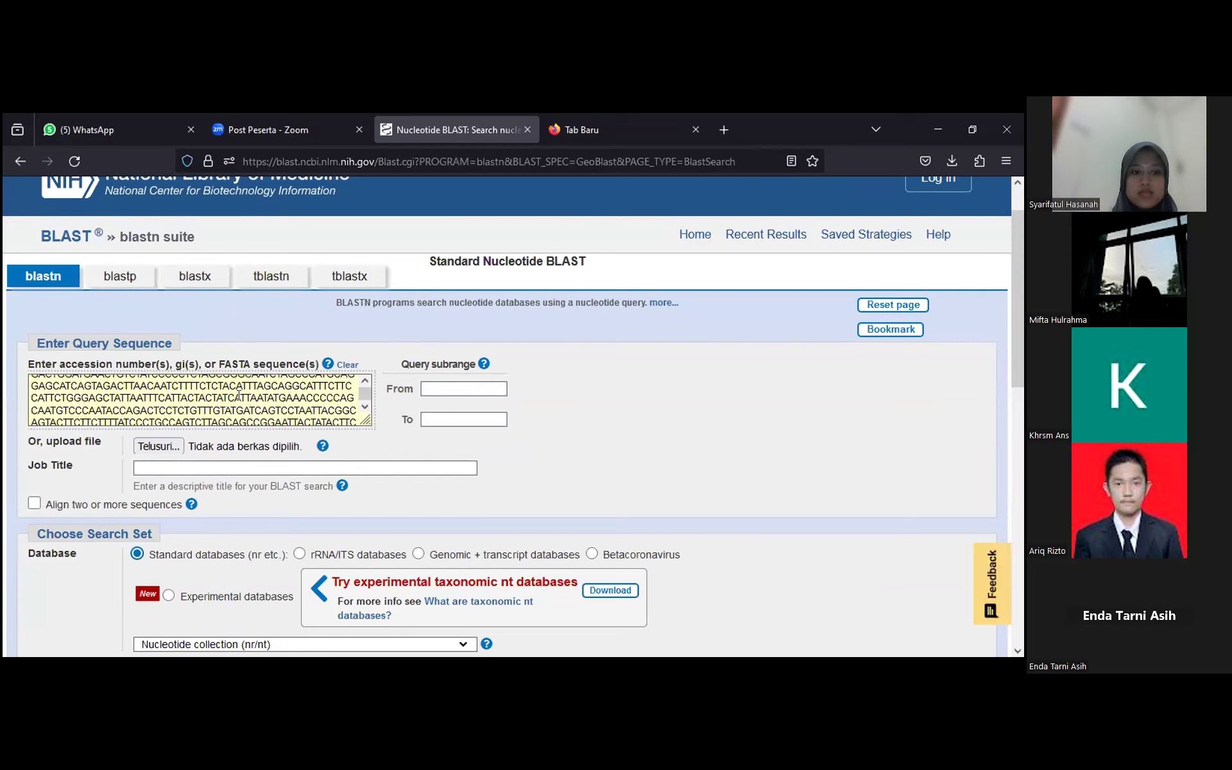
pyautogui.scroll(3, 239, 395)
pyautogui.click(122, 381)
pyautogui.press('BackSpace')
pyautogui.press('BackSpace')
pyautogui.press('BackSpace')
pyautogui.press('BackSpace')
pyautogui.press('BackSpace')
pyautogui.press('BackSpace')
pyautogui.press('BackSpace')
pyautogui.press('BackSpace')
pyautogui.press('BackSpace')
pyautogui.press('BackSpace')
pyautogui.press('BackSpace')
pyautogui.press('BackSpace')
pyautogui.press('BackSpace')
pyautogui.press('BackSpace')
pyautogui.press('BackSpace')
pyautogui.press('BackSpace')
pyautogui.press('BackSpace')
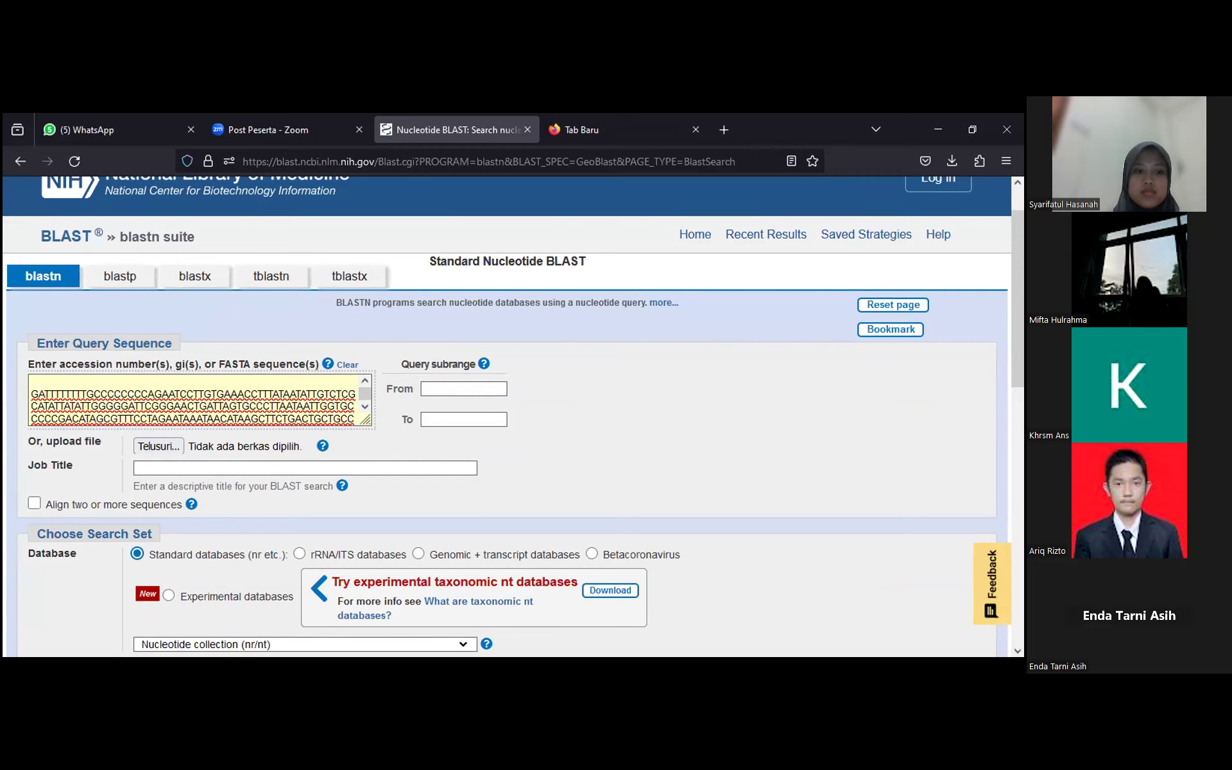
# - Run the BLAST search of the pasted query against the standard nucleotide collection (nr/nt), optimized for highly similar sequences (megablast)
pyautogui.scroll(-3, 193, 399)
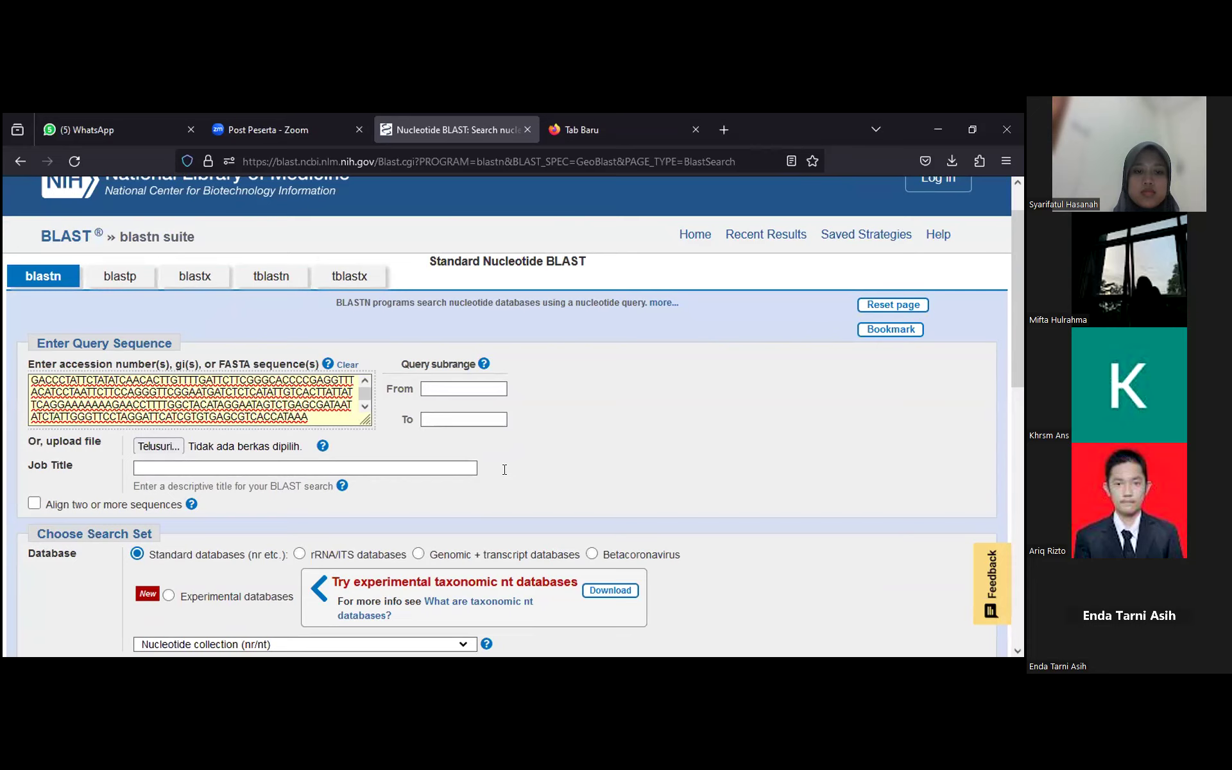
pyautogui.scroll(-10, 505, 470)
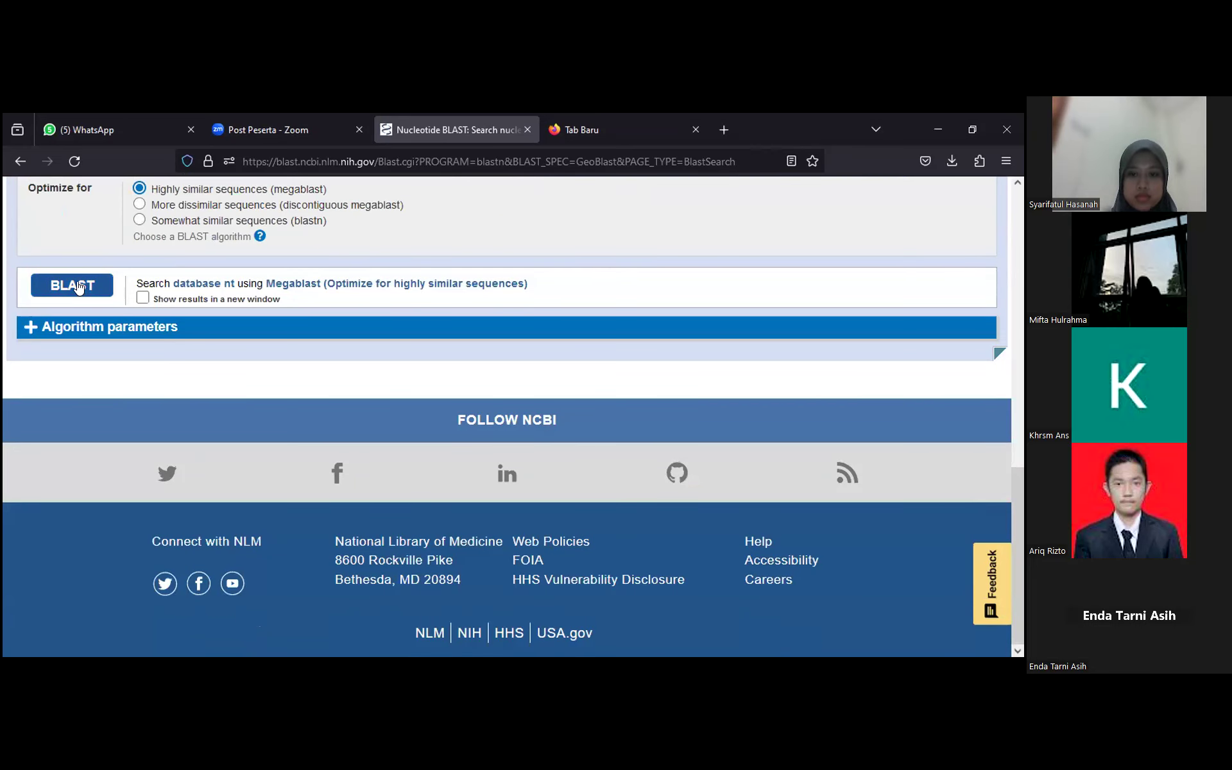
pyautogui.click(77, 287)
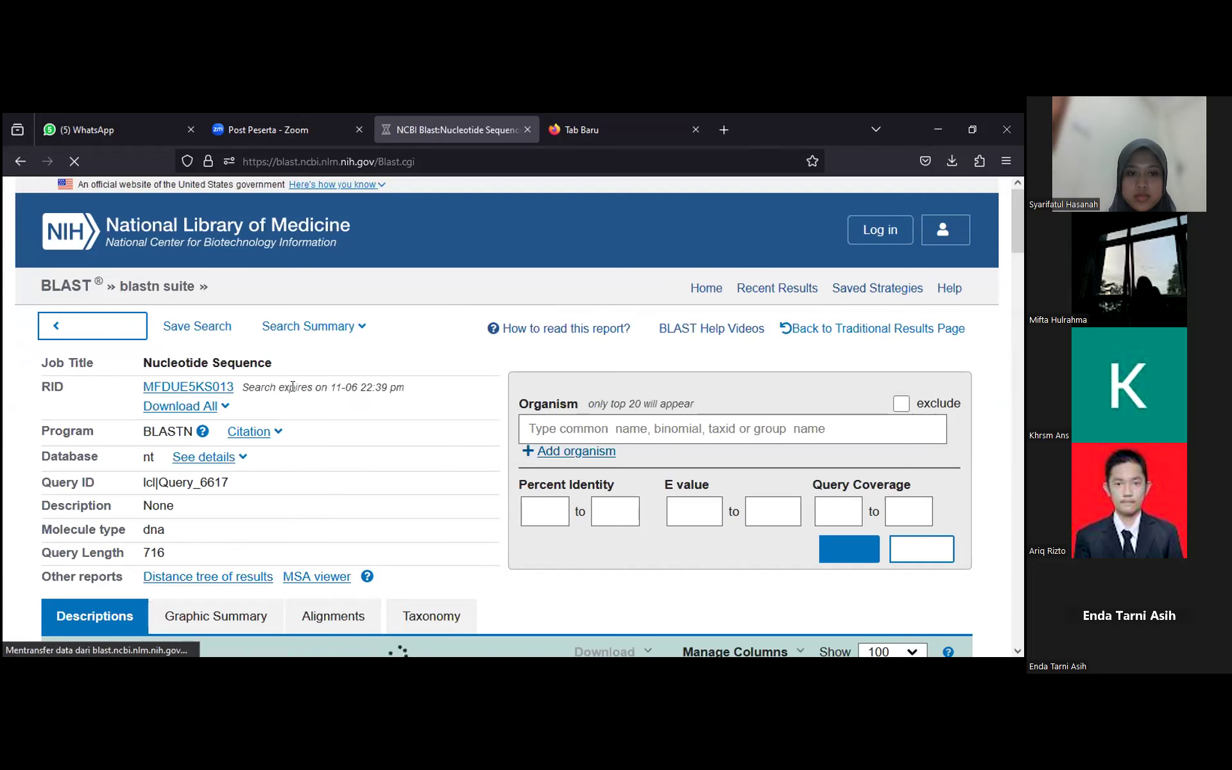
# - Examine the list of sequences producing significant alignments, checking each hit's scientific name, query cover, E value and percent identity
pyautogui.scroll(-2, 292, 387)
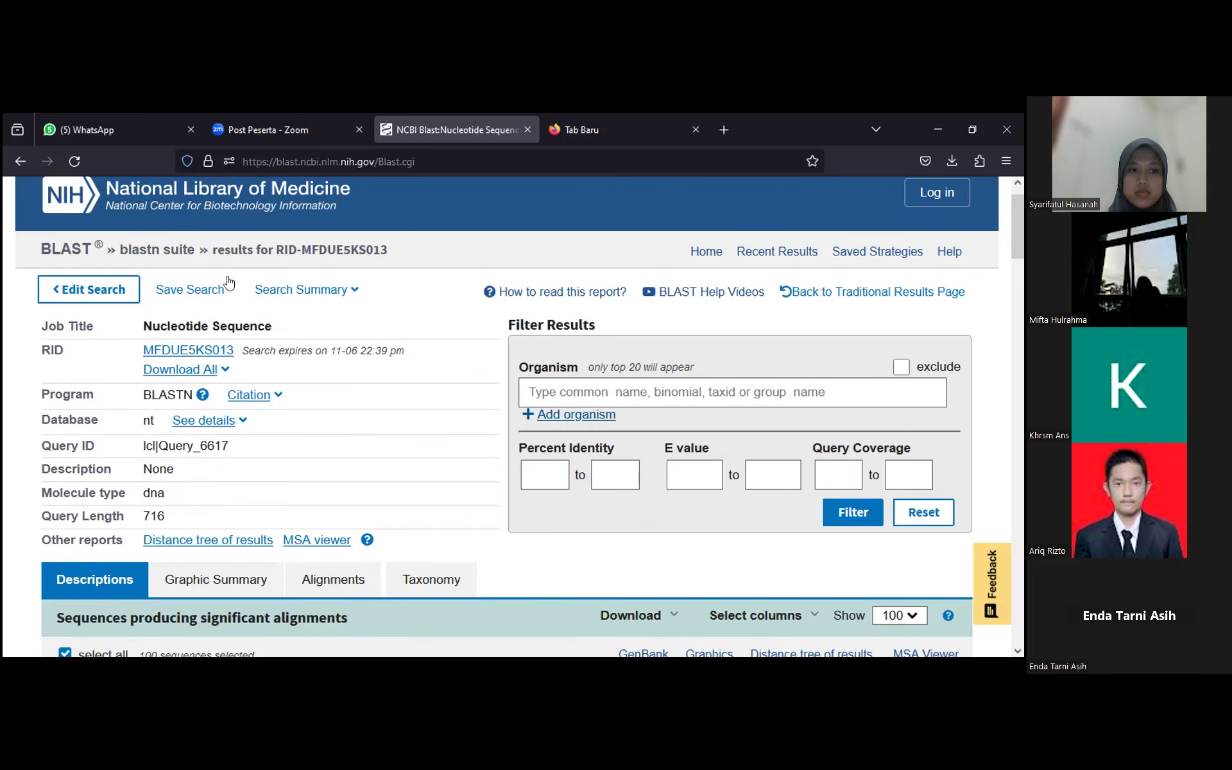
pyautogui.scroll(-2, 416, 235)
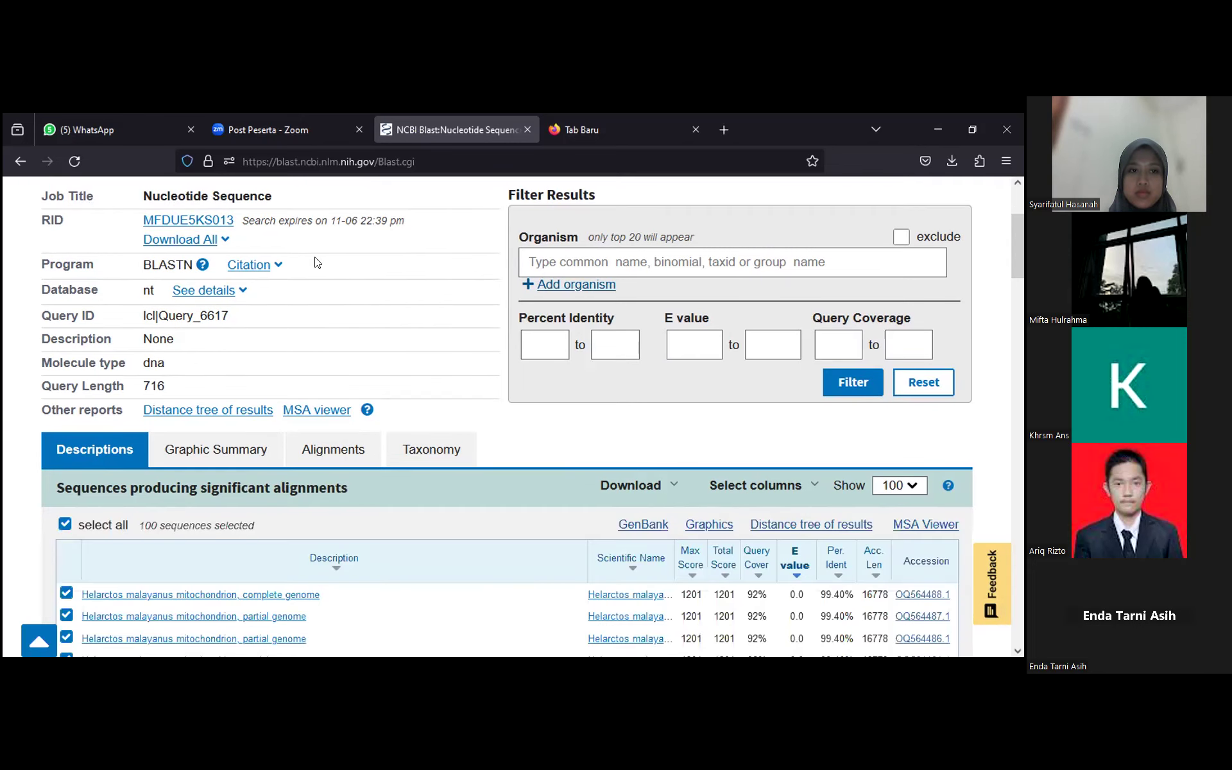
pyautogui.scroll(-2, 315, 257)
pyautogui.scroll(-1, 403, 246)
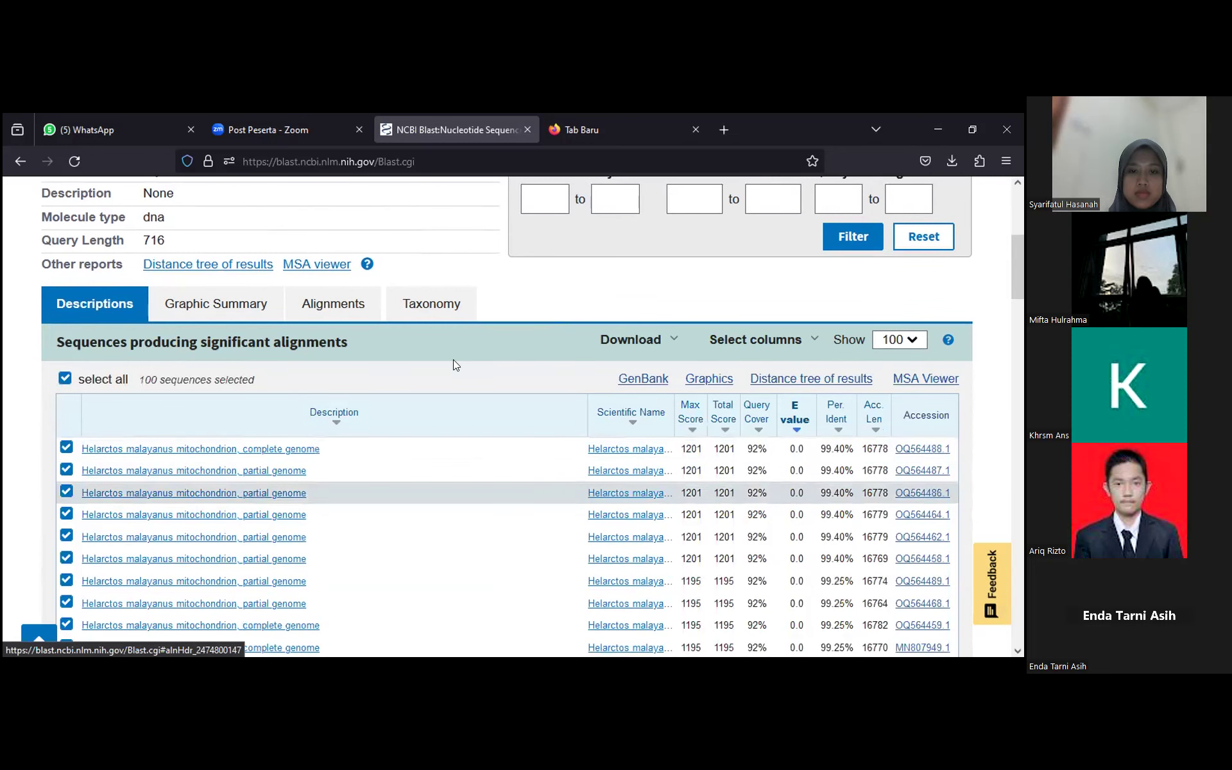
pyautogui.scroll(-1, 457, 363)
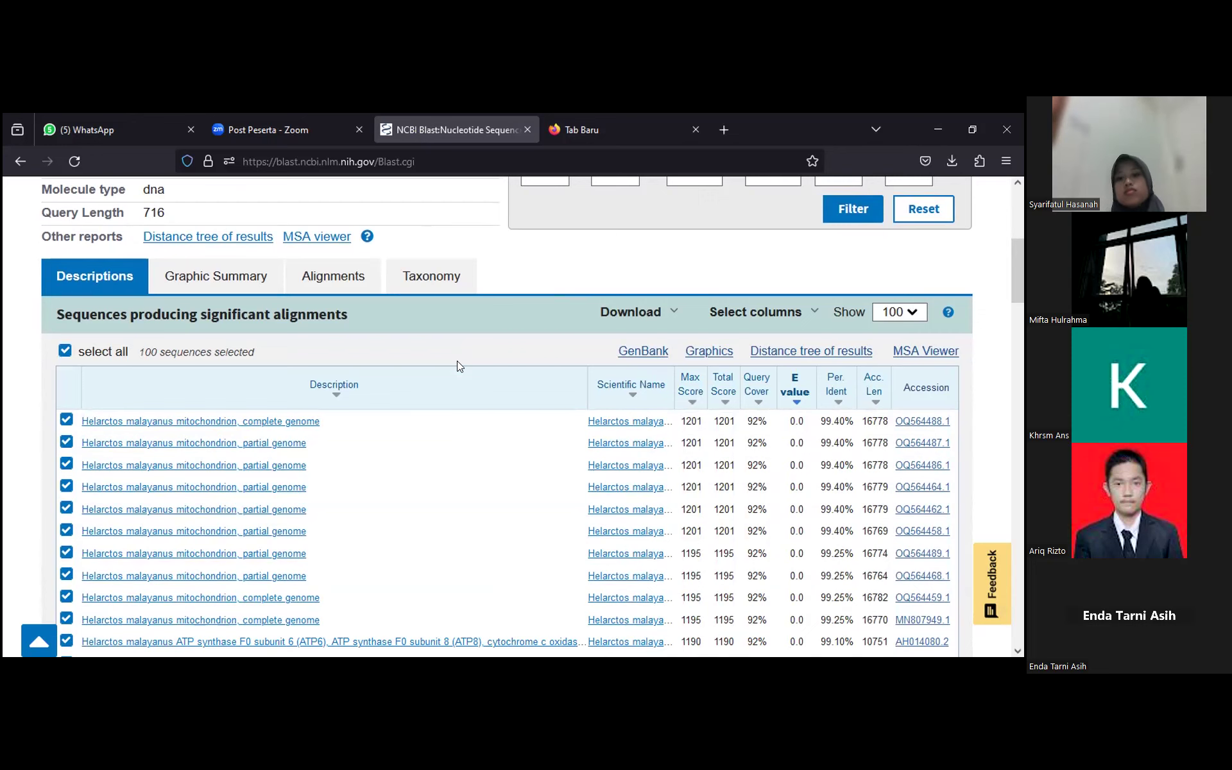
pyautogui.scroll(-2, 457, 361)
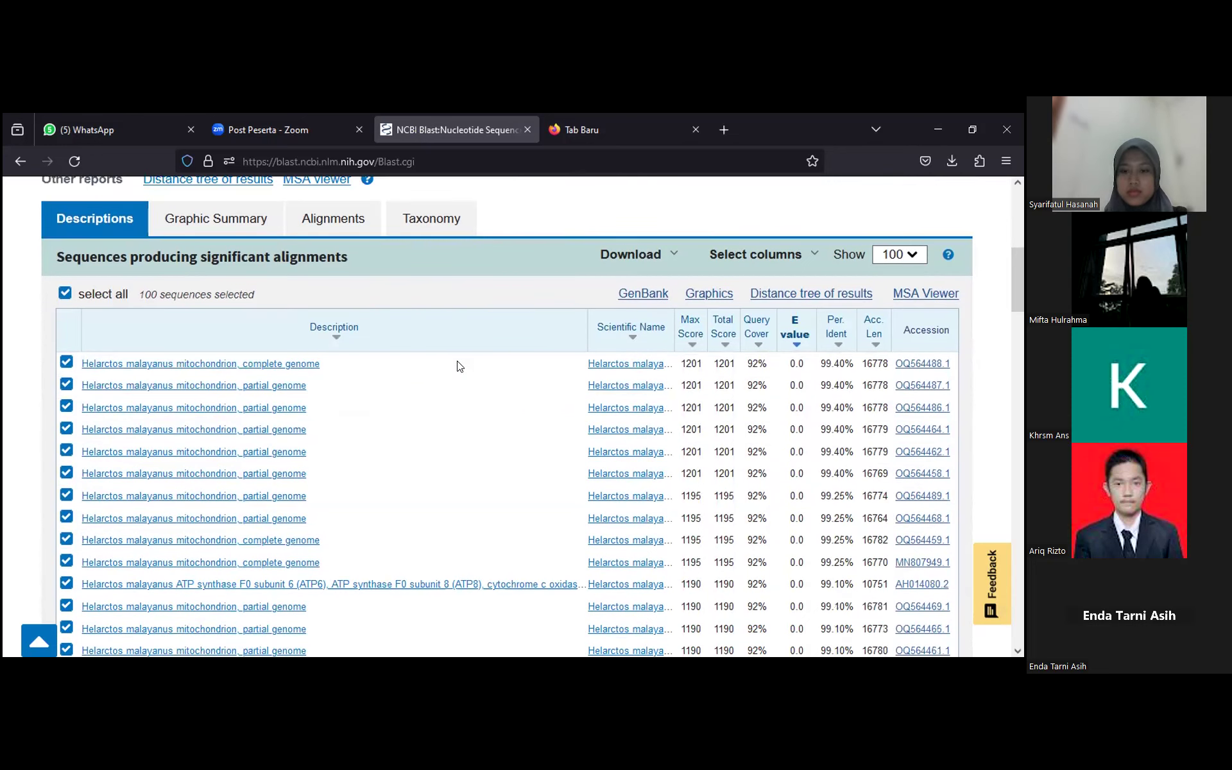
pyautogui.scroll(-1, 456, 361)
pyautogui.scroll(-1, 580, 197)
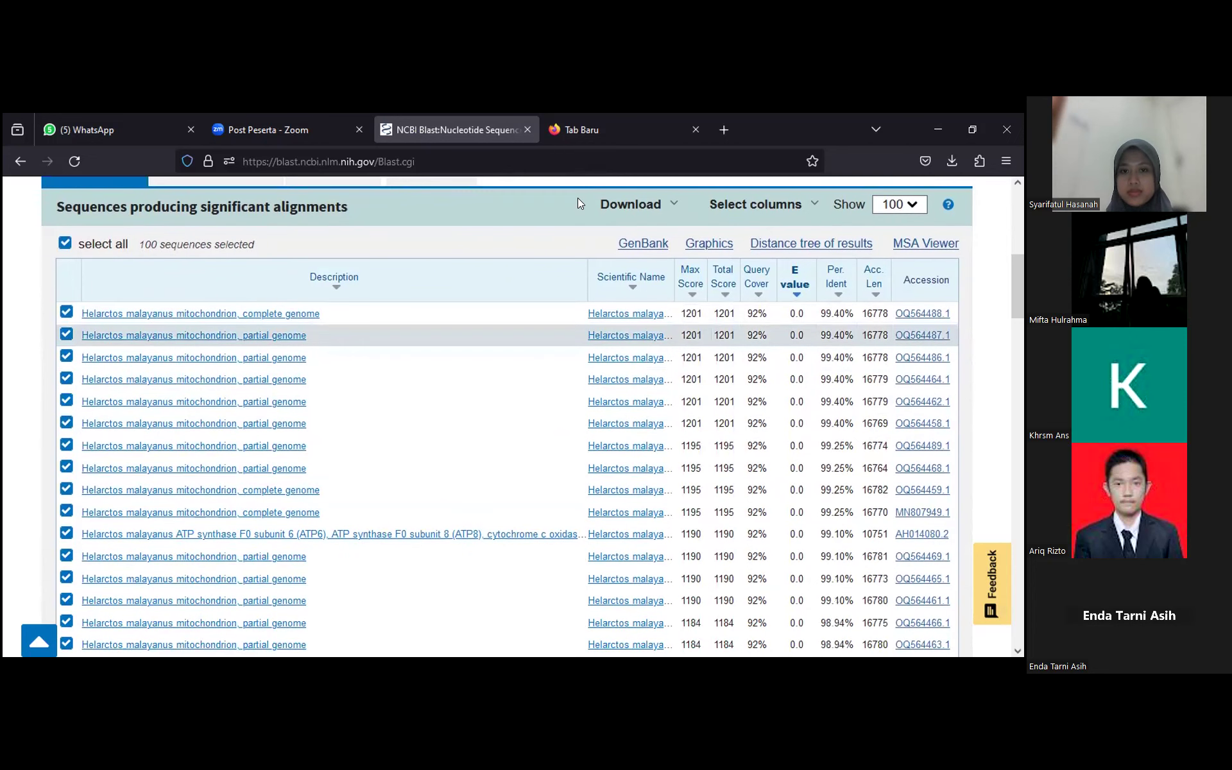
pyautogui.scroll(-1, 578, 198)
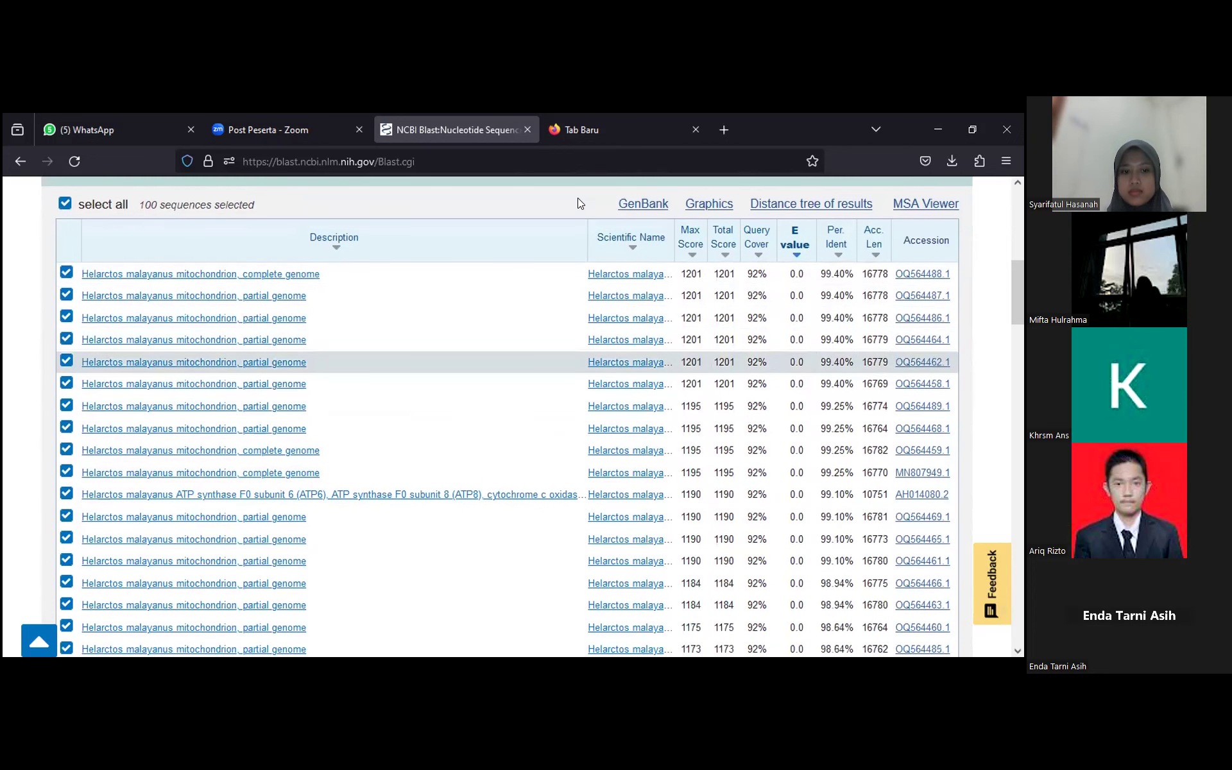